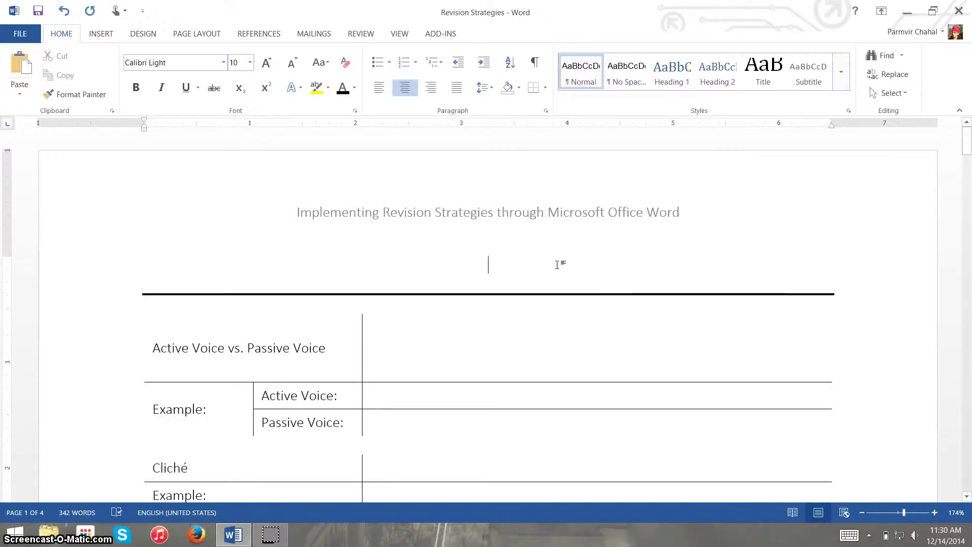
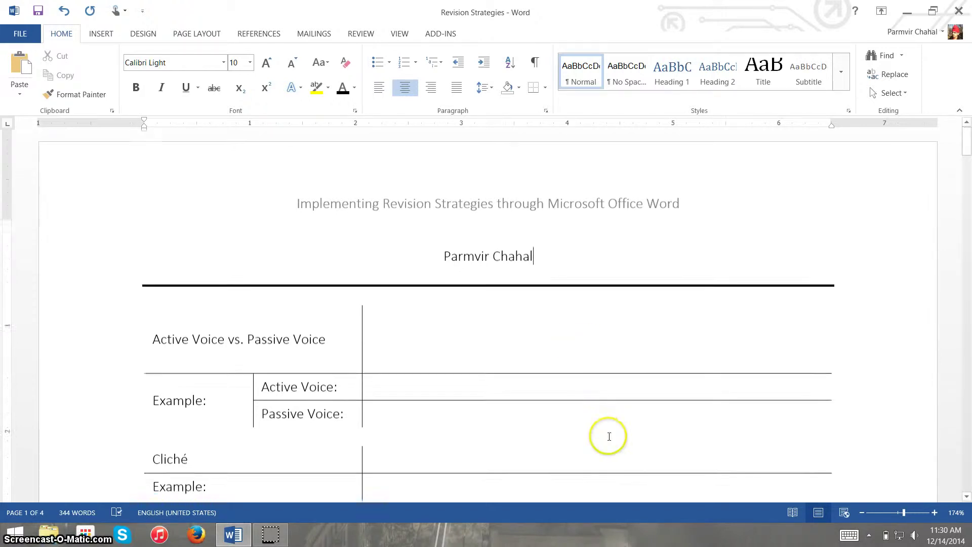
- Type the author's name on the centred line beneath the document title
scroll(610, 436, down, 3)
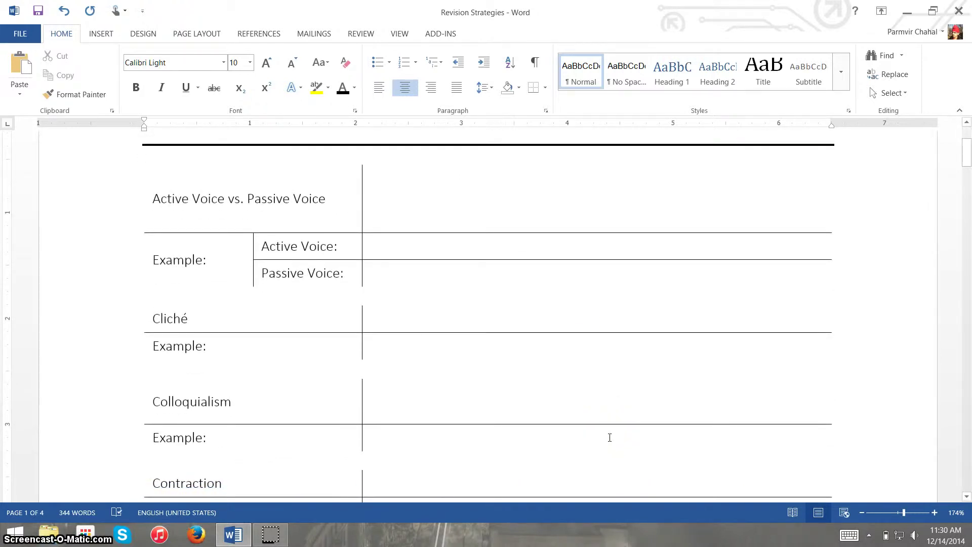
scroll(610, 437, up, 3)
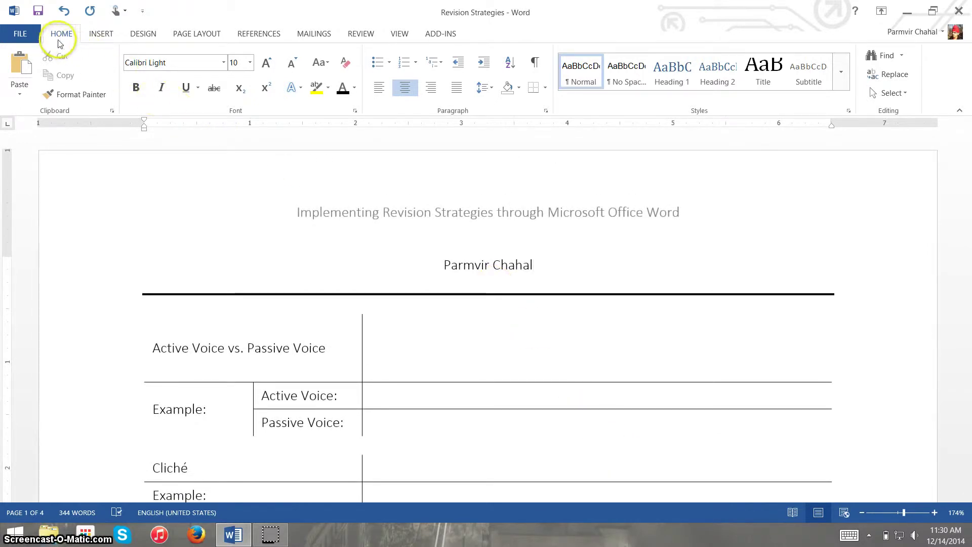
- Open Word Options from the File page and show the Proofing settings
click(32, 34)
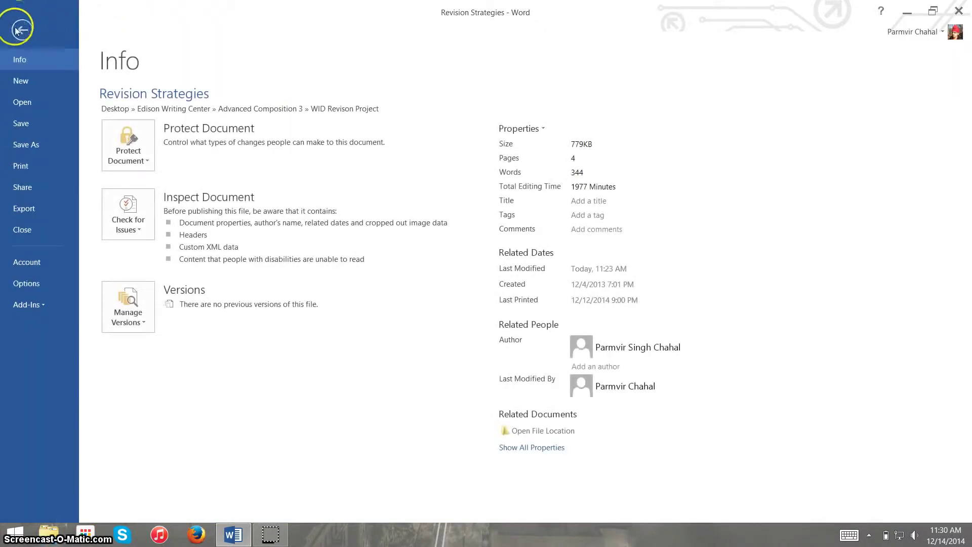
click(22, 30)
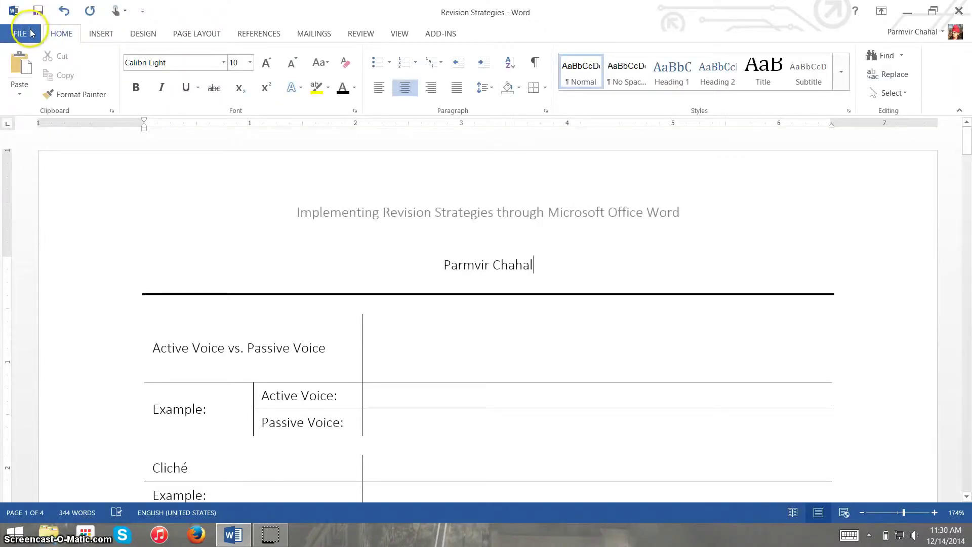
click(32, 32)
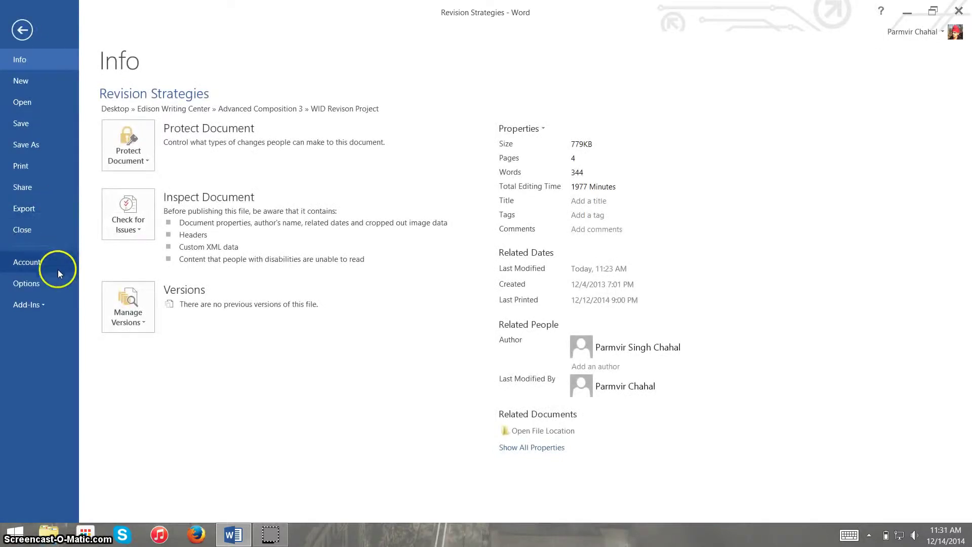
click(52, 281)
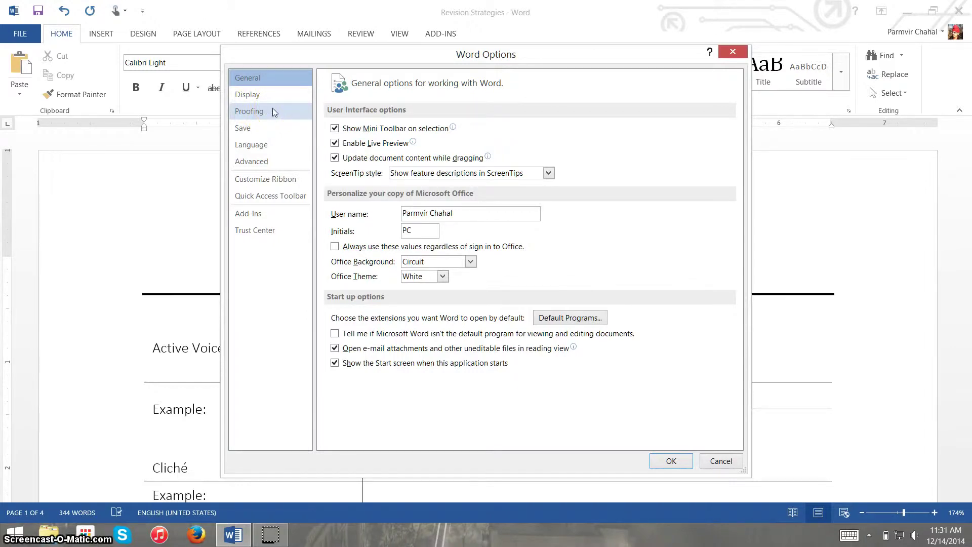
click(274, 112)
- Set Writing Style to Grammar & Style and open its detailed grammar Settings
scroll(633, 346, down, 2)
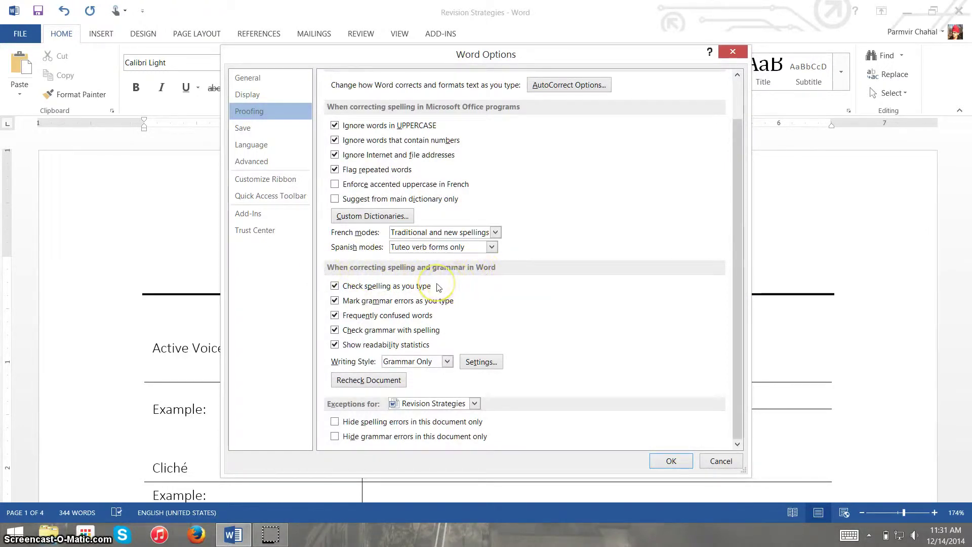
click(447, 361)
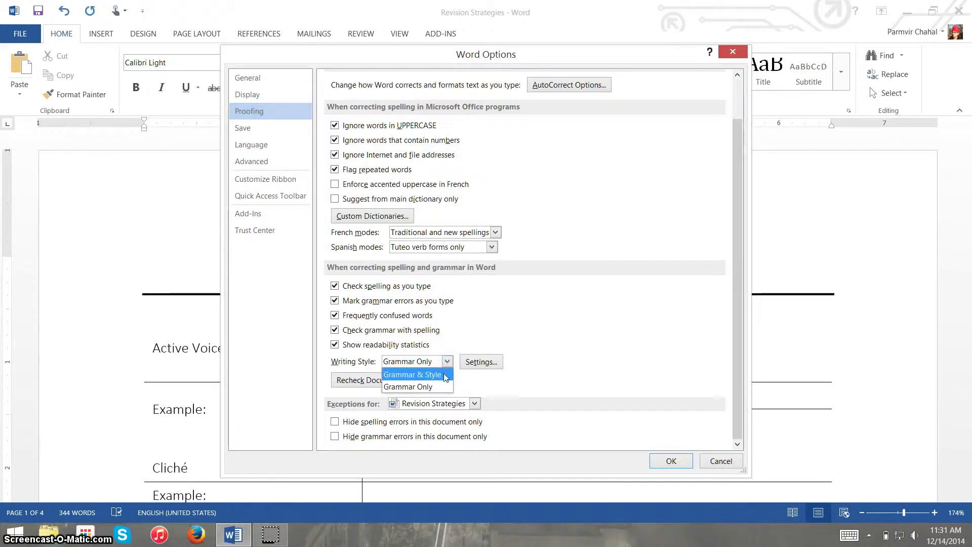
click(445, 374)
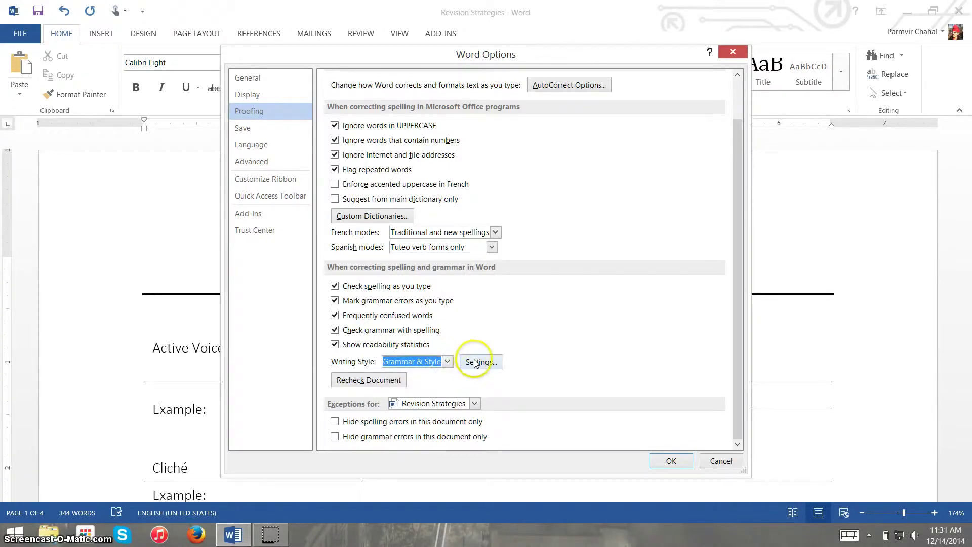
click(480, 362)
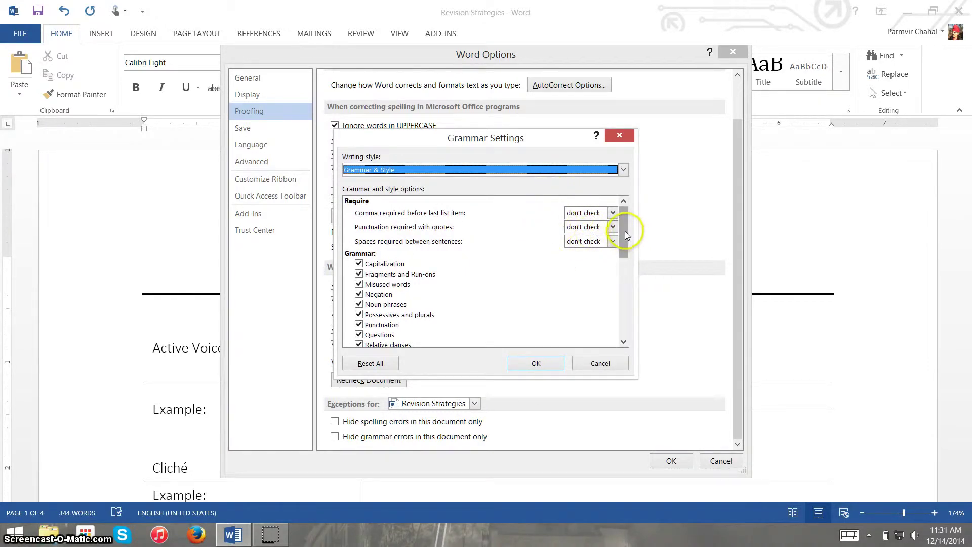
- Review the Grammar Settings list, then confirm both Grammar Settings and Word Options with OK
drag(624, 232, 625, 247)
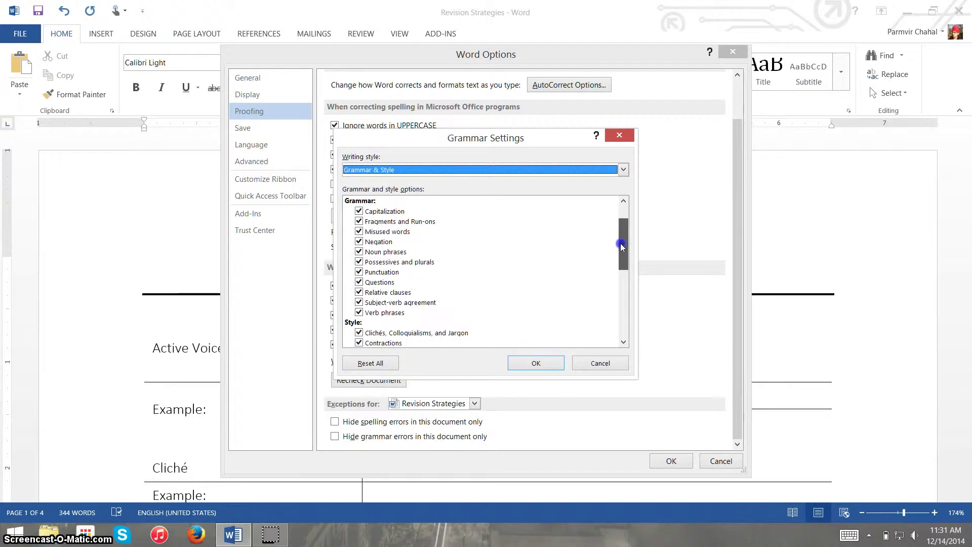
drag(622, 246, 624, 314)
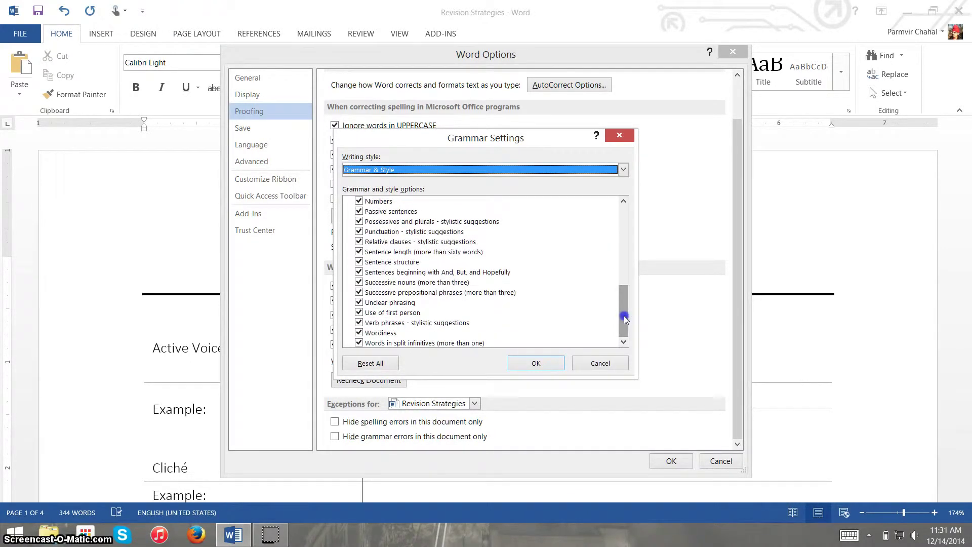
mouse_move(624, 311)
mouse_down()
mouse_move(623, 294)
mouse_move(624, 311)
mouse_up()
click(545, 362)
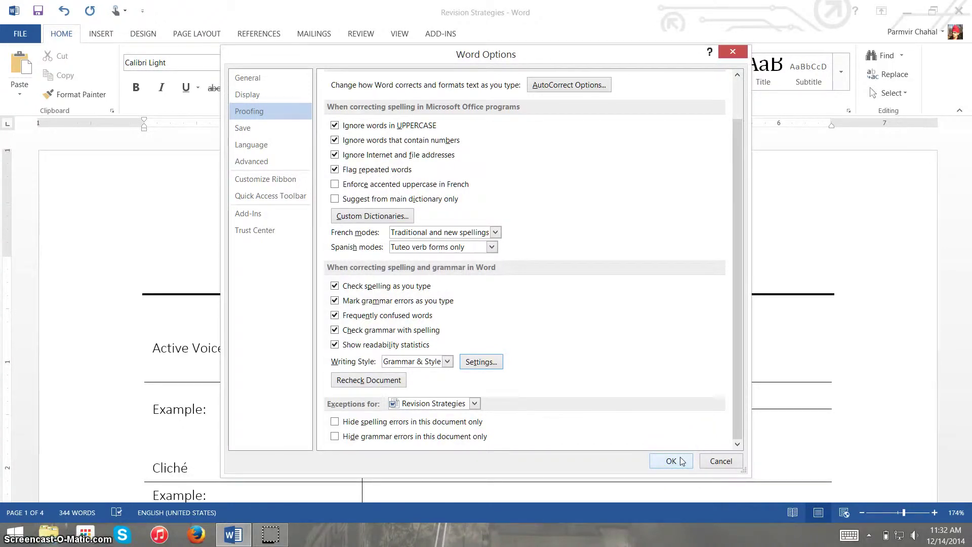
click(671, 461)
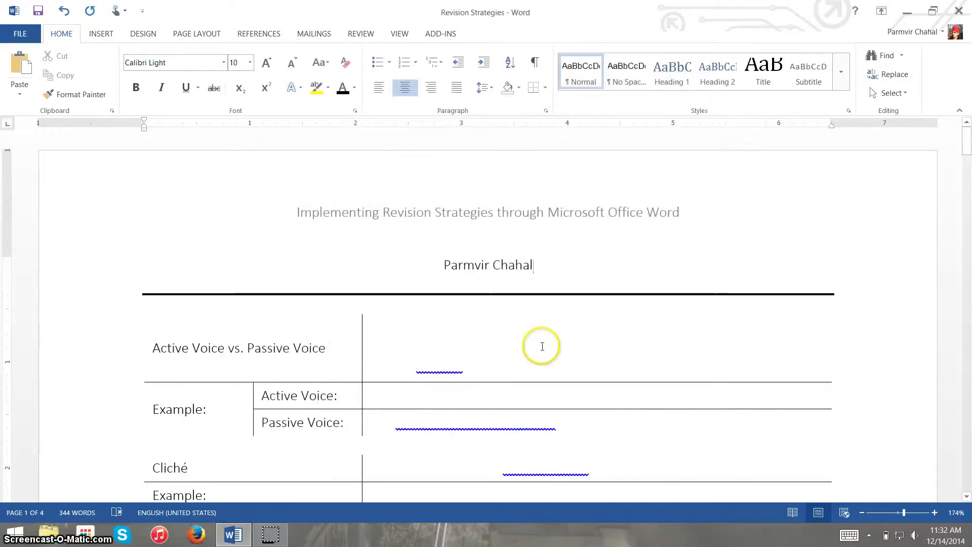
- Reveal the Active Voice vs. Passive Voice definition and examples by applying black font colour
scroll(541, 346, down, 8)
scroll(541, 345, up, 8)
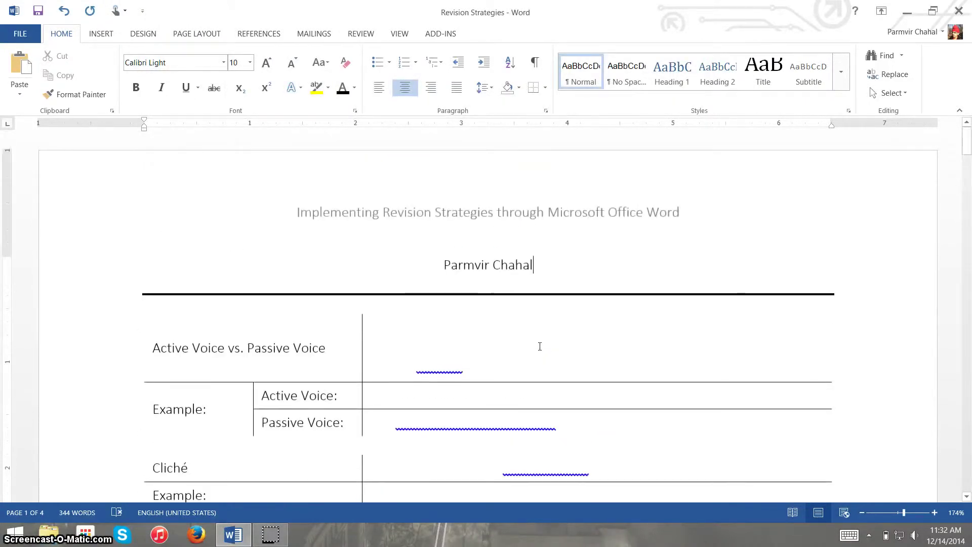
click(389, 341)
drag(387, 326, 543, 432)
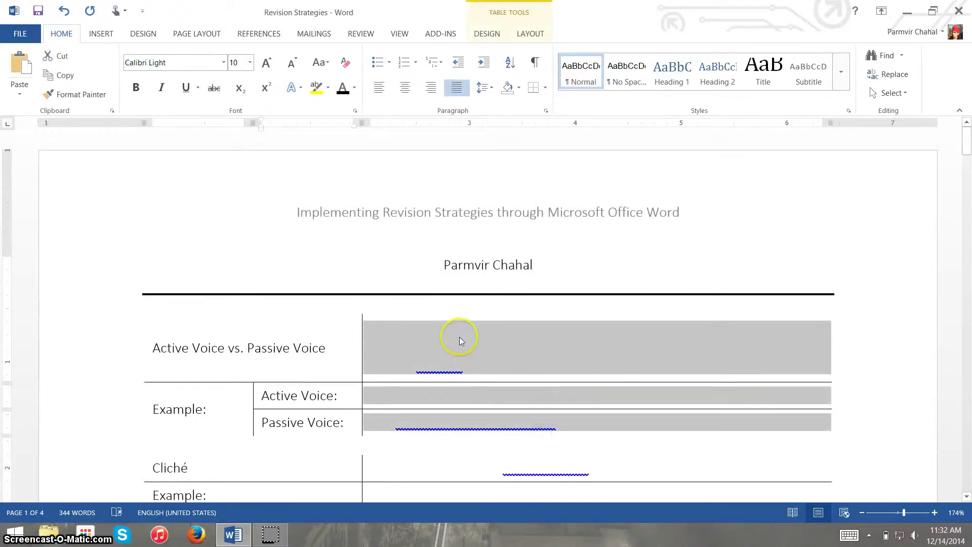
click(342, 88)
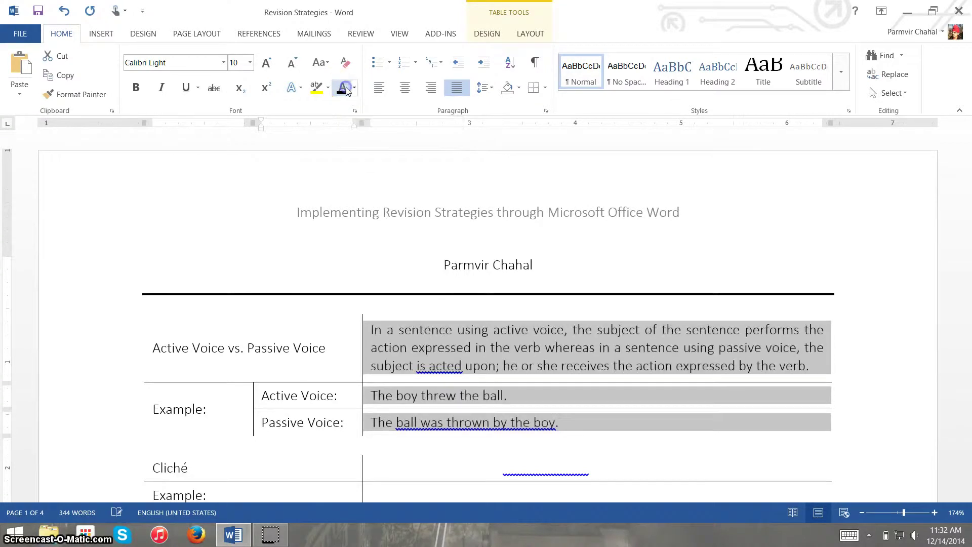
click(561, 366)
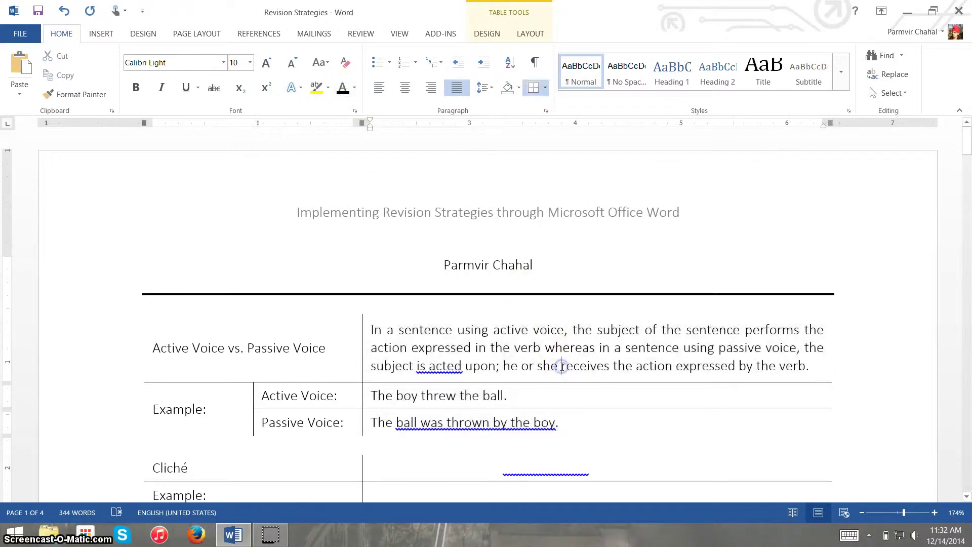
- Bring up Word's grammar suggestion for the underlined passive-voice example
scroll(562, 366, down, 3)
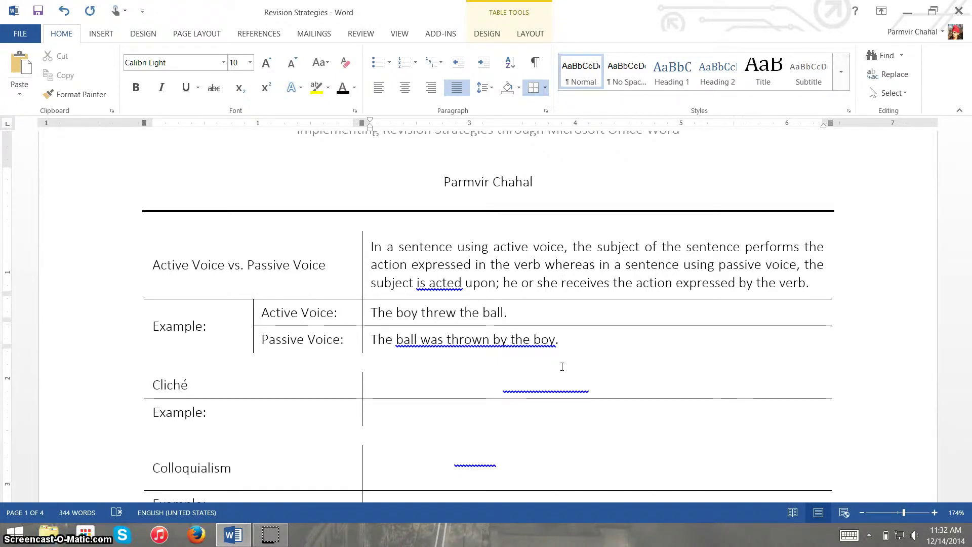
scroll(562, 366, down, 1)
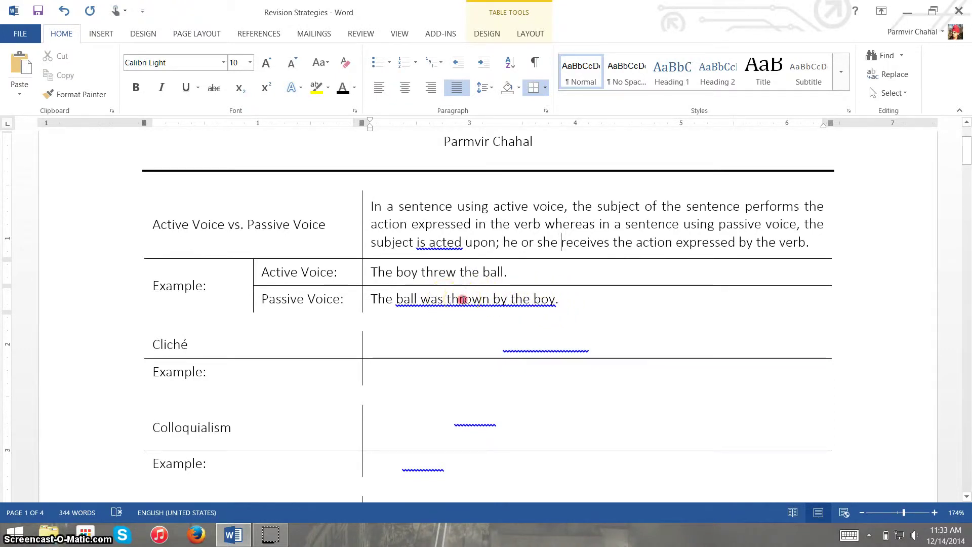
right_click(463, 299)
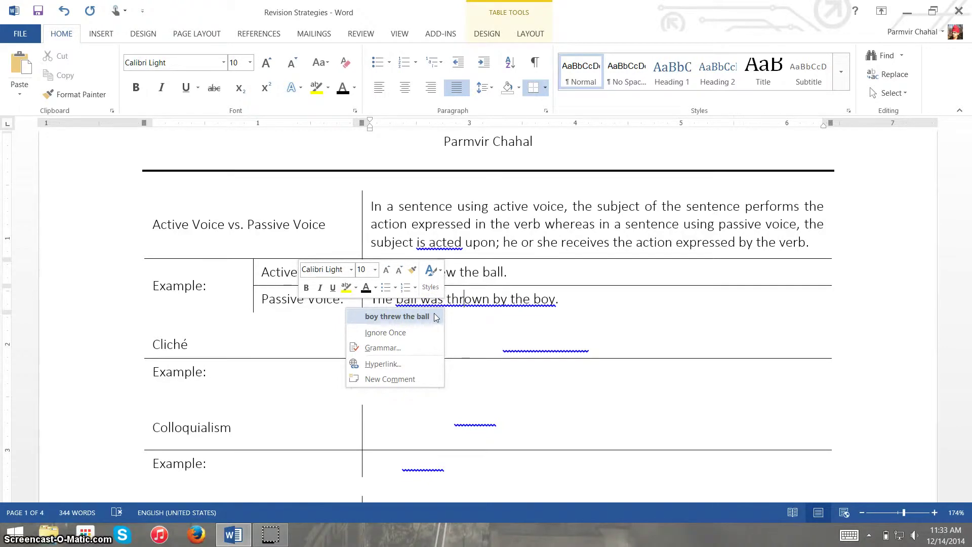
- Accept the rewrite so the passive example reads 'The boy threw the ball.'
click(433, 316)
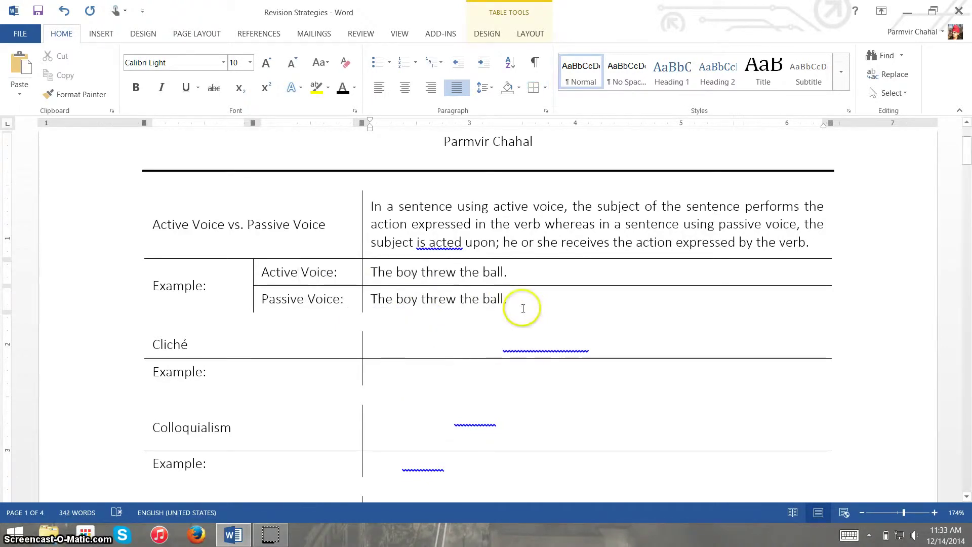
scroll(523, 308, down, 3)
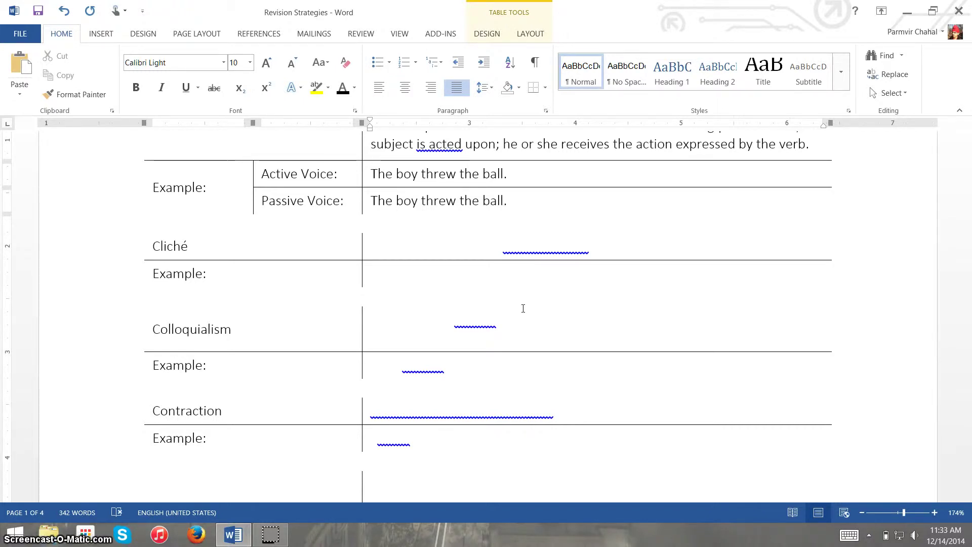
scroll(523, 309, up, 1)
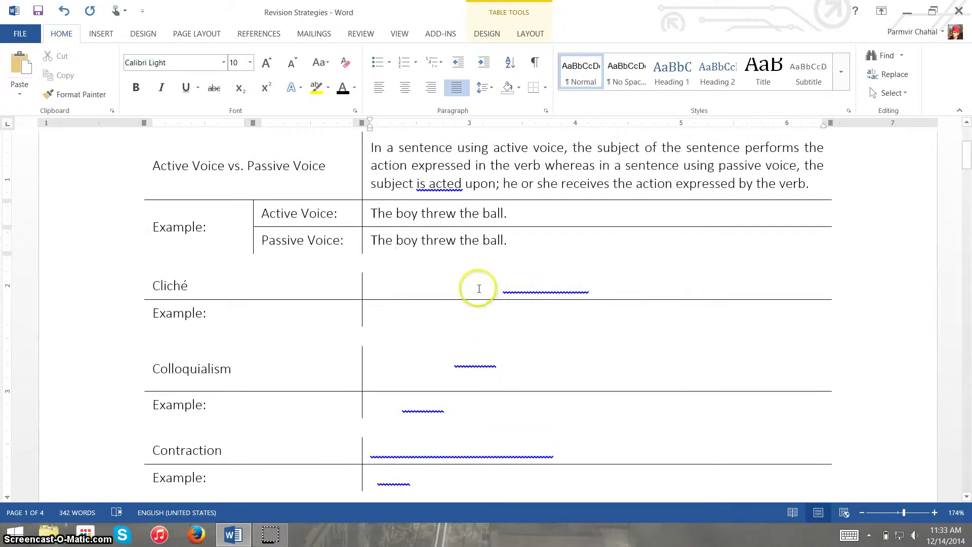
- Apply black font colour to the Cliché cells, revealing 'There is no place like home.'
drag(474, 287, 490, 321)
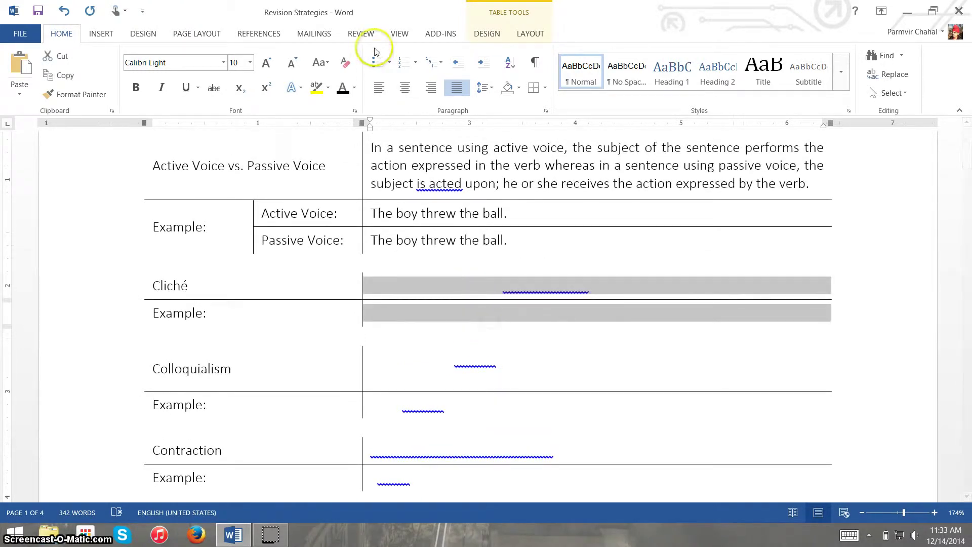
click(343, 87)
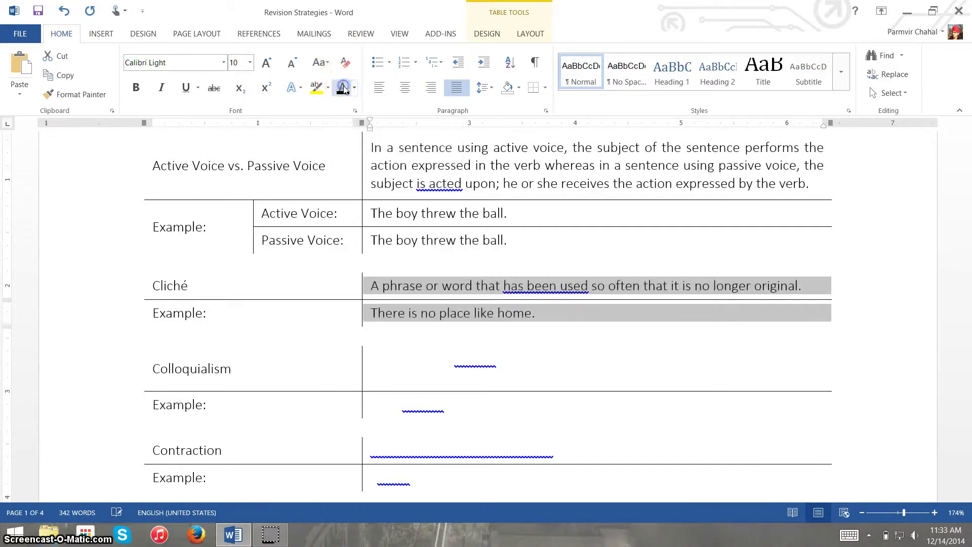
click(452, 290)
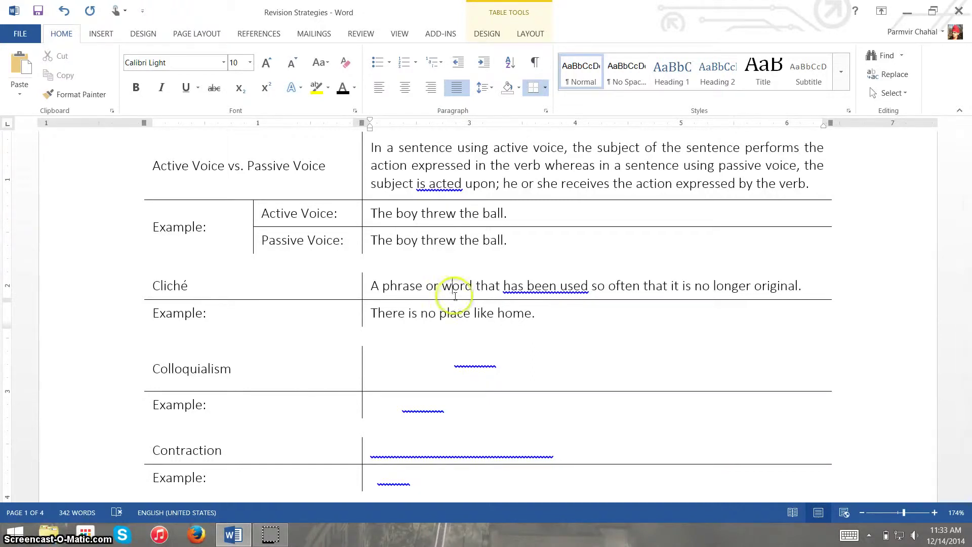
click(539, 314)
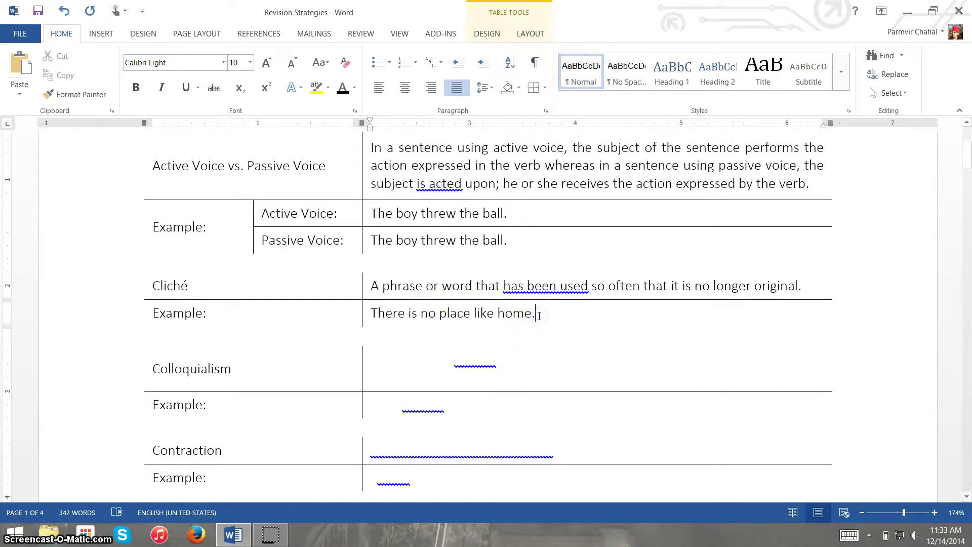
scroll(539, 314, down, 1)
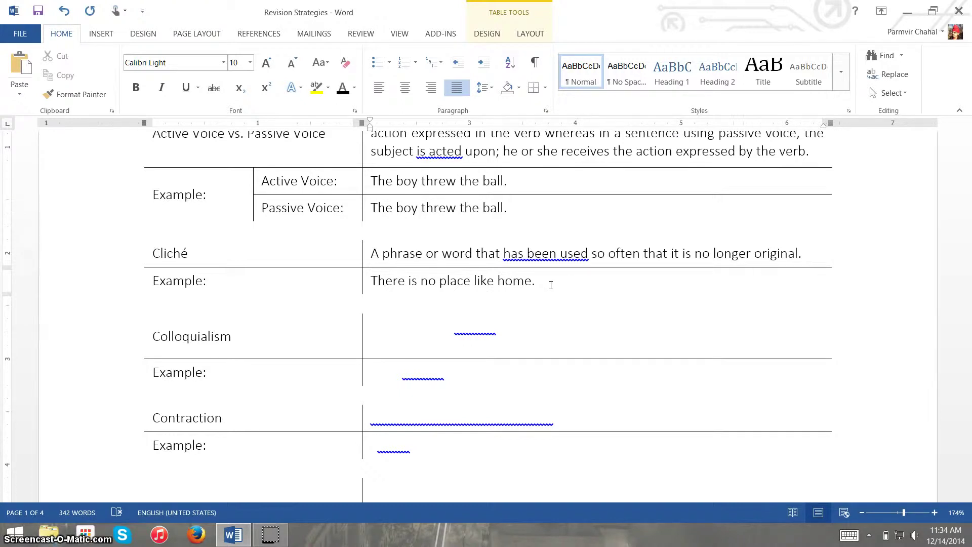
scroll(551, 285, down, 2)
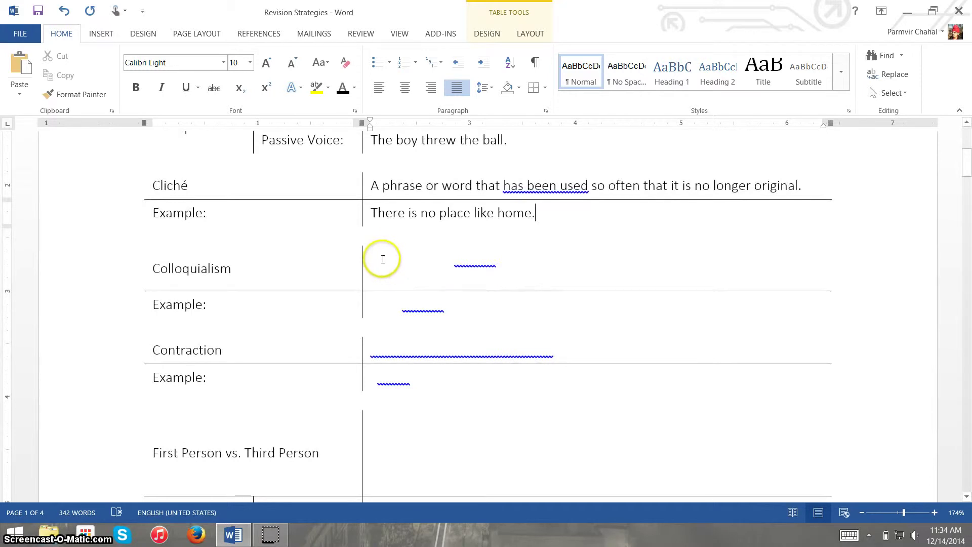
drag(386, 263, 434, 311)
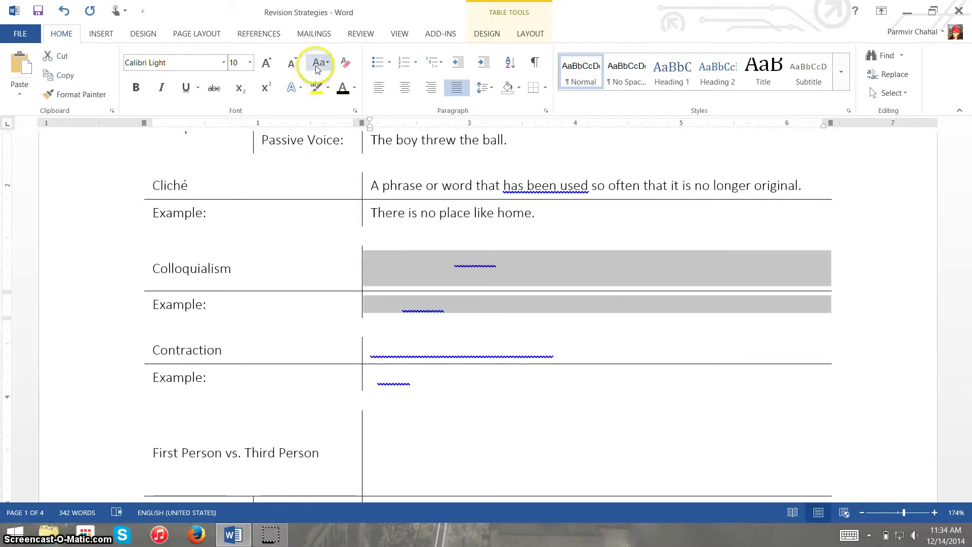
- Apply black font colour to reveal the Colloquialism definition and example
click(343, 87)
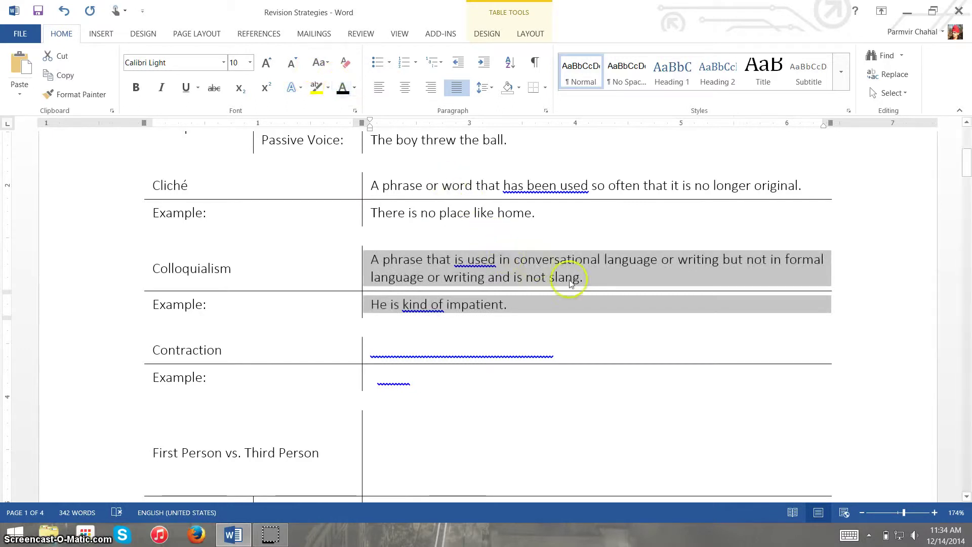
click(624, 272)
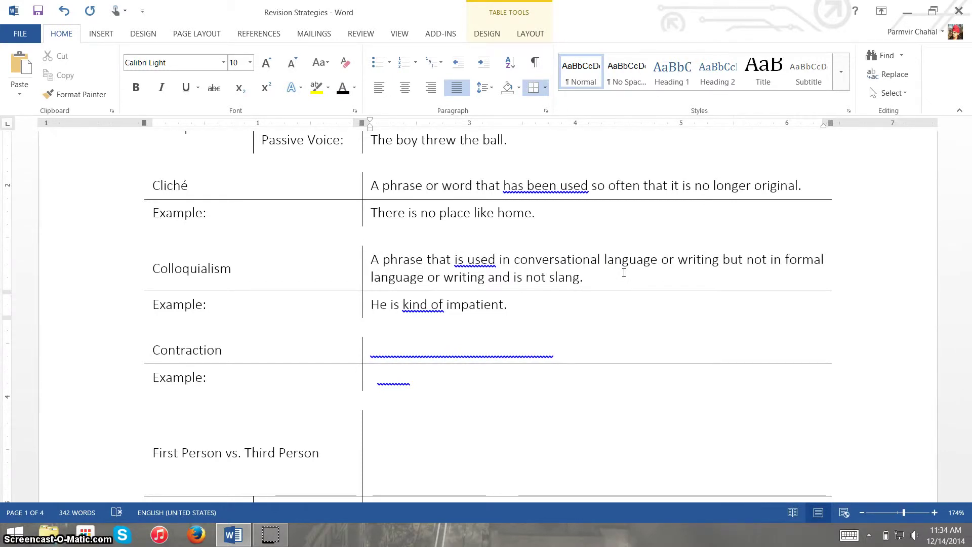
click(548, 302)
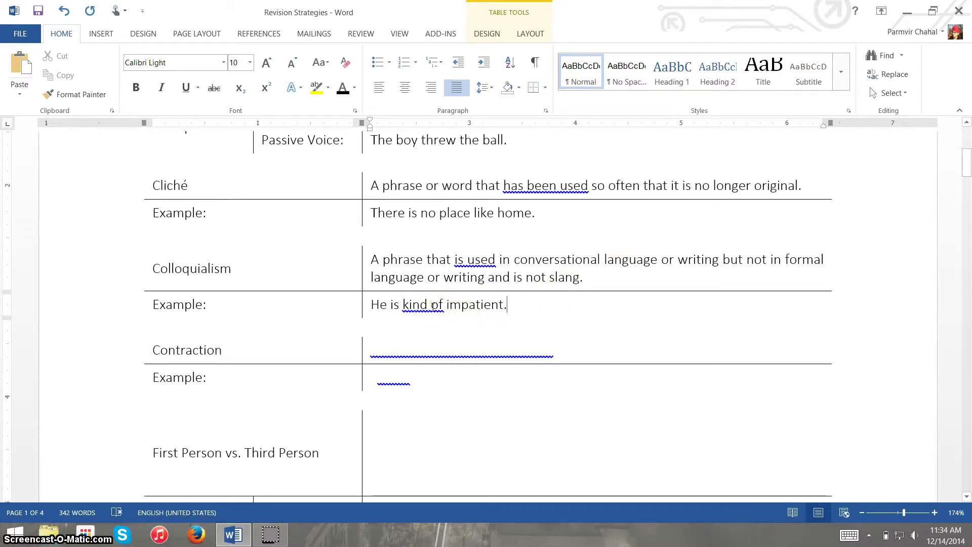
- Replace 'kind of' with 'somewhat' so the example reads 'He is somewhat impatient.'
right_click(434, 306)
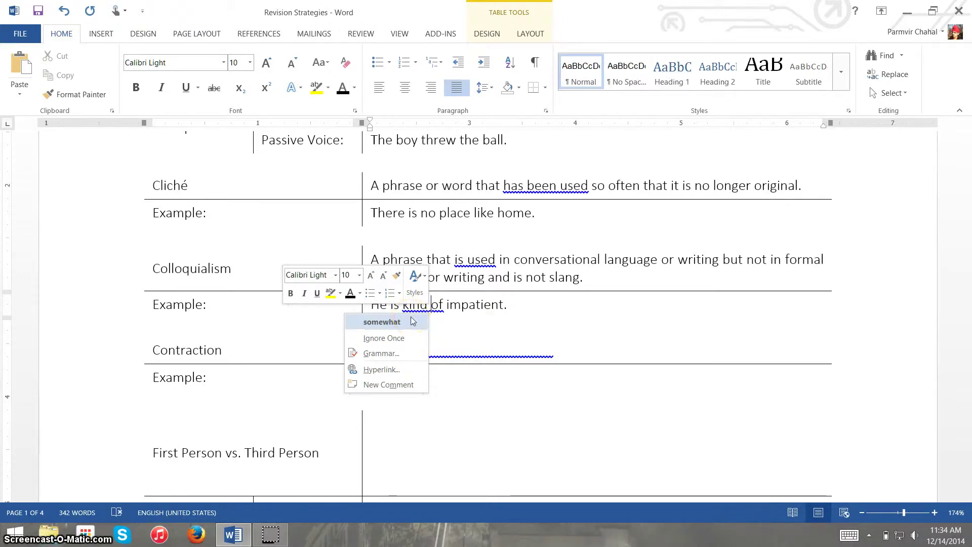
click(412, 321)
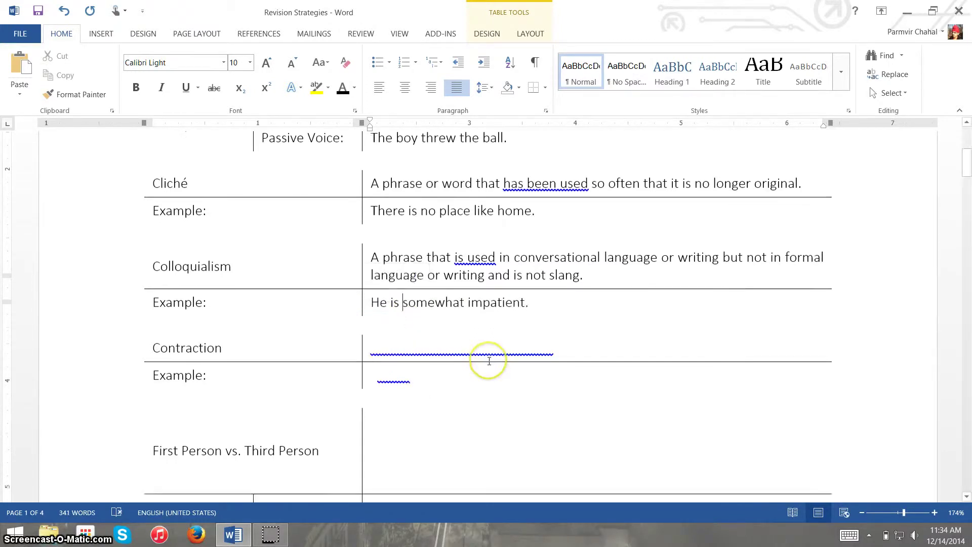
scroll(488, 360, down, 3)
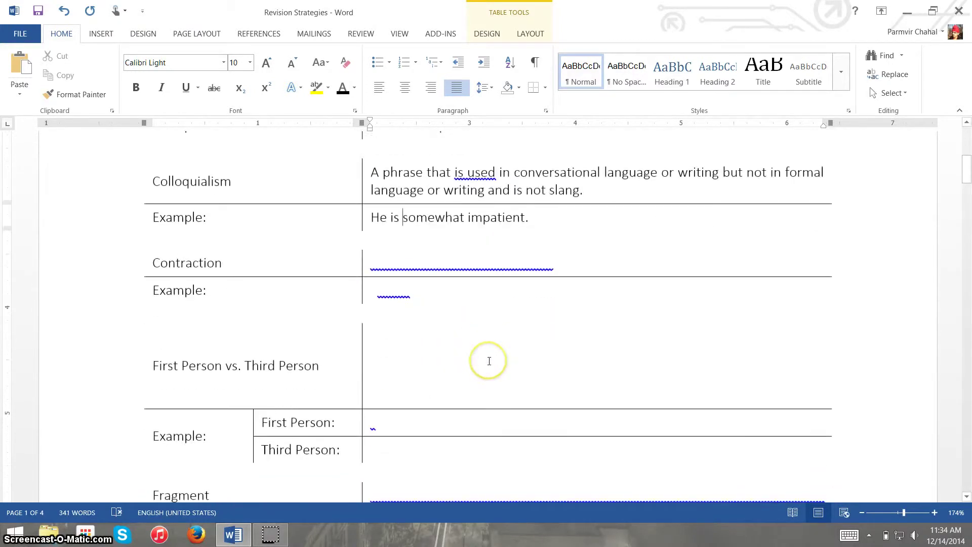
double_click(373, 259)
- Apply black font colour to reveal the Contraction definition and example
drag(407, 294, 412, 302)
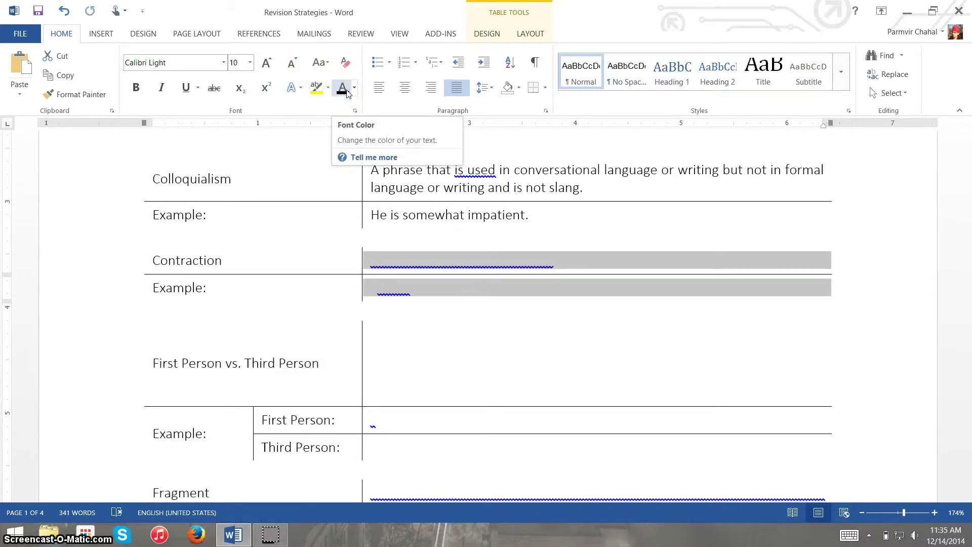
click(347, 91)
click(506, 261)
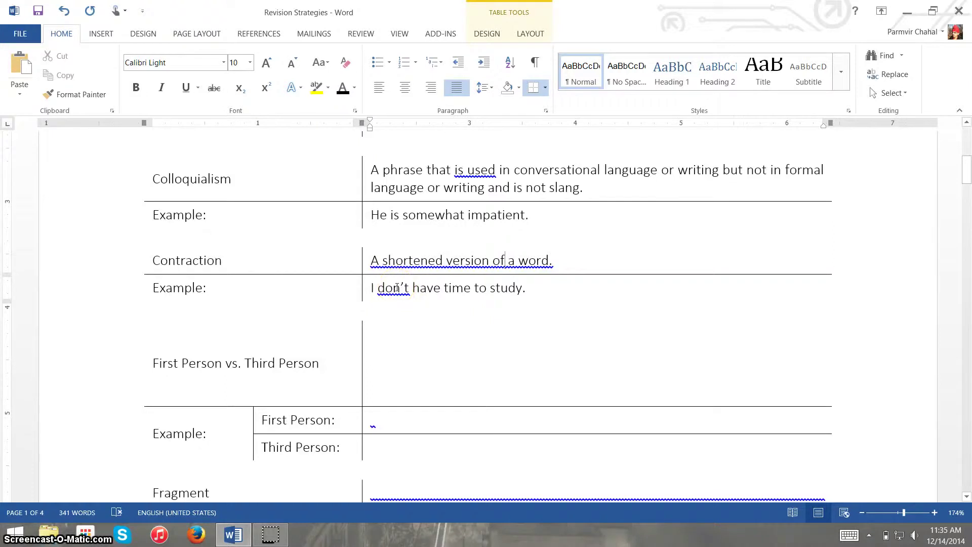
- Expand 'don't' to 'do not' and dismiss the first-person suggestion on 'I'
right_click(397, 287)
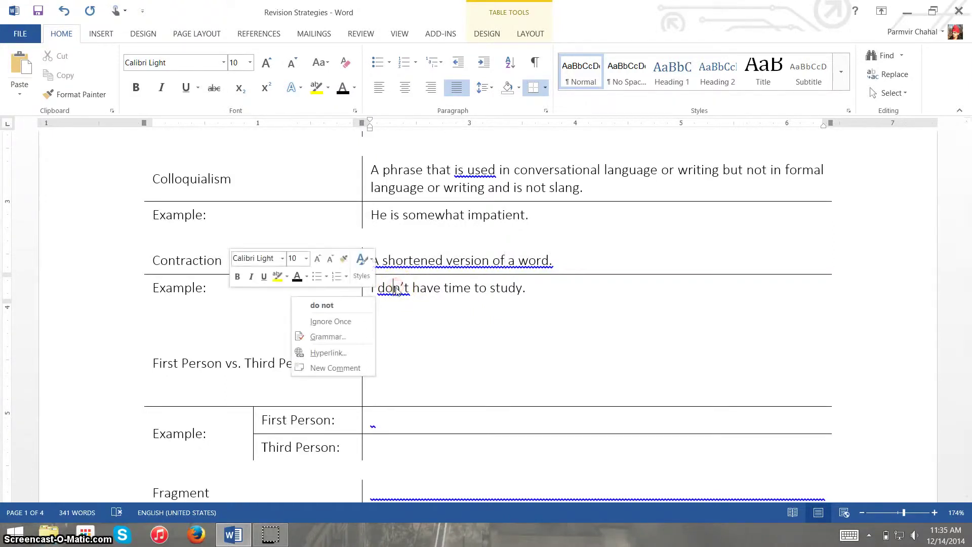
click(366, 305)
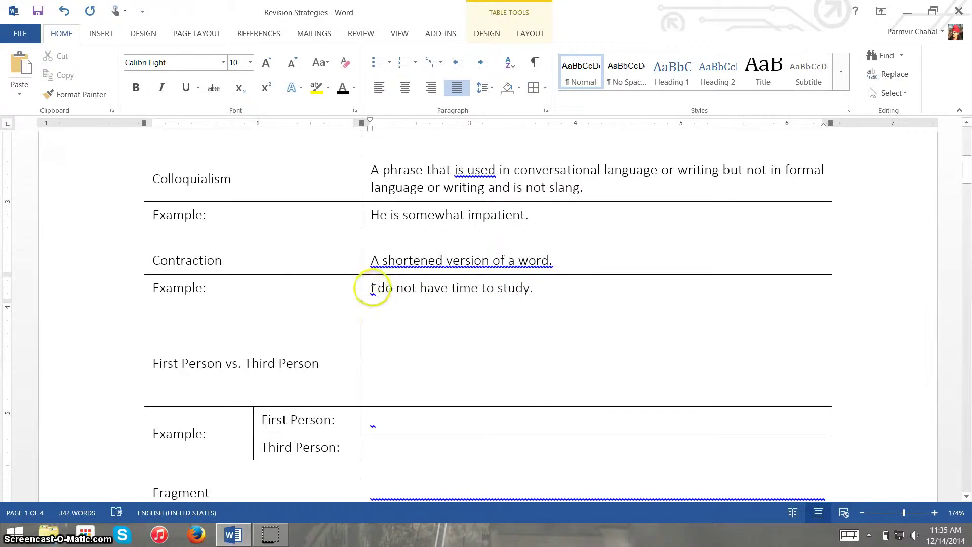
scroll(373, 286, down, 1)
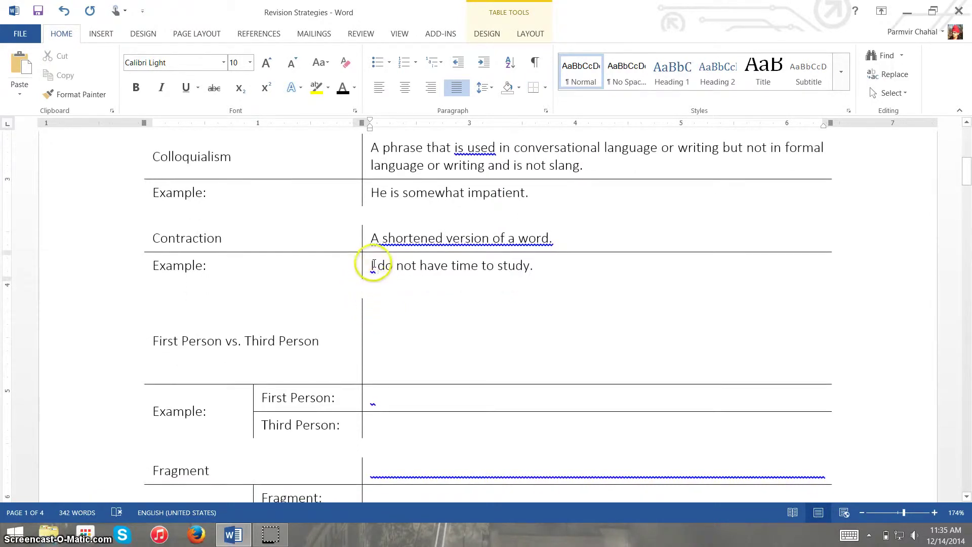
right_click(372, 265)
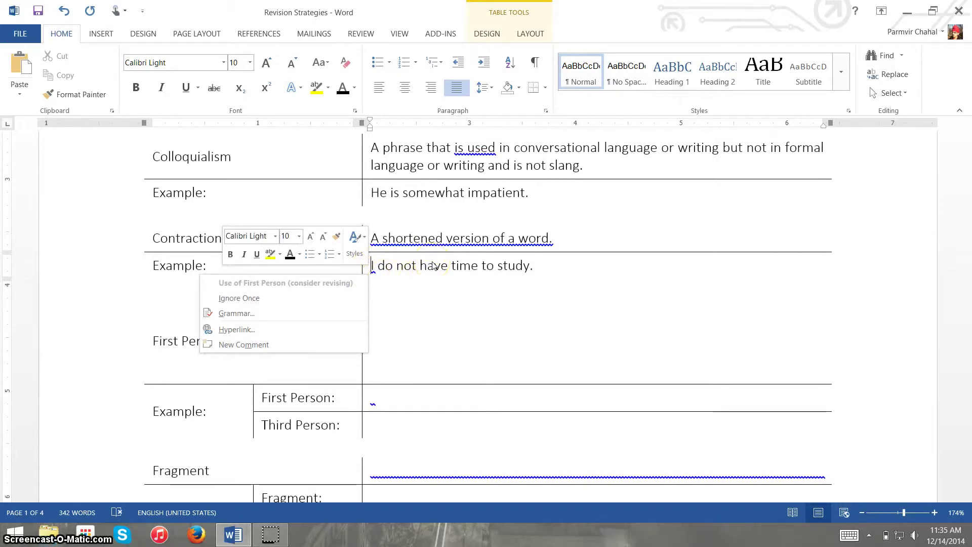
key(Escape)
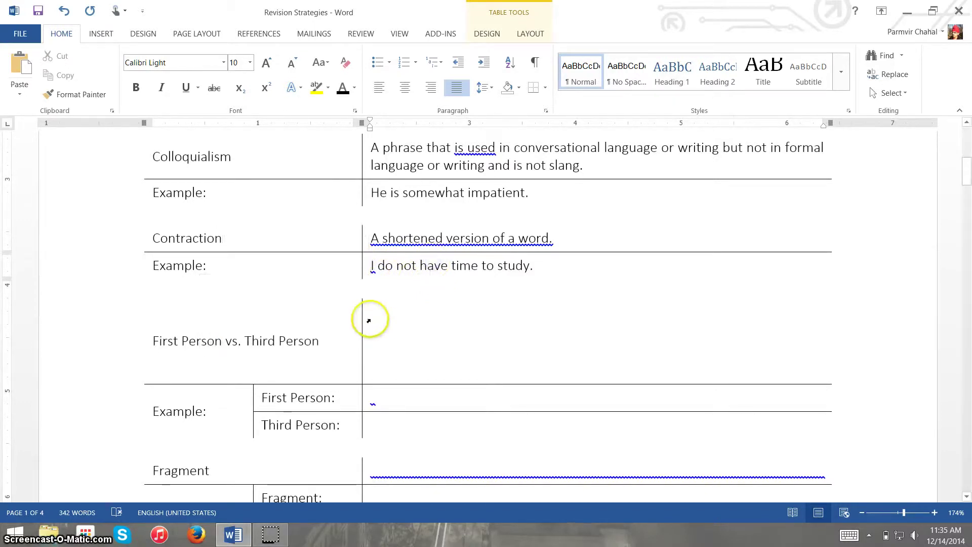
click(369, 313)
- Apply black font colour to reveal the First Person vs. Third Person definition and examples
drag(369, 313, 429, 429)
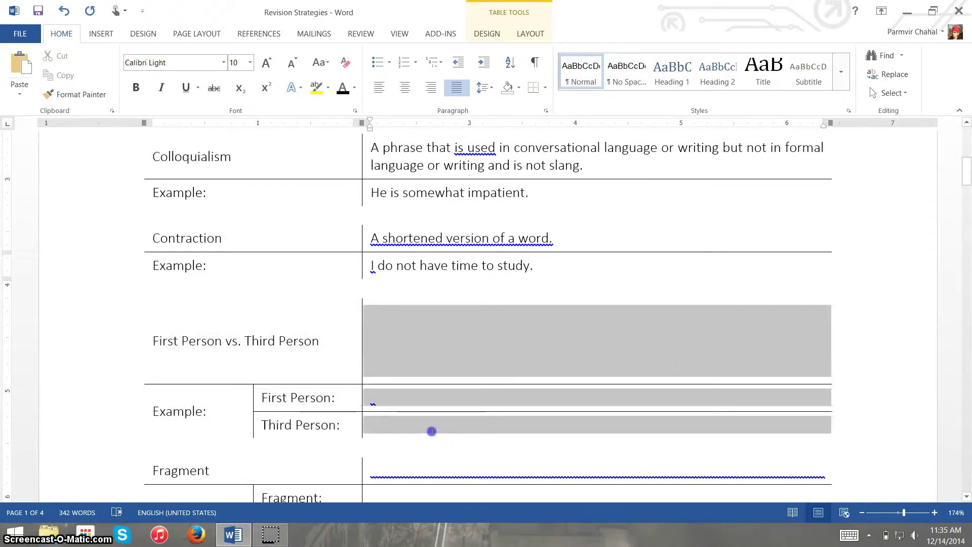
click(343, 88)
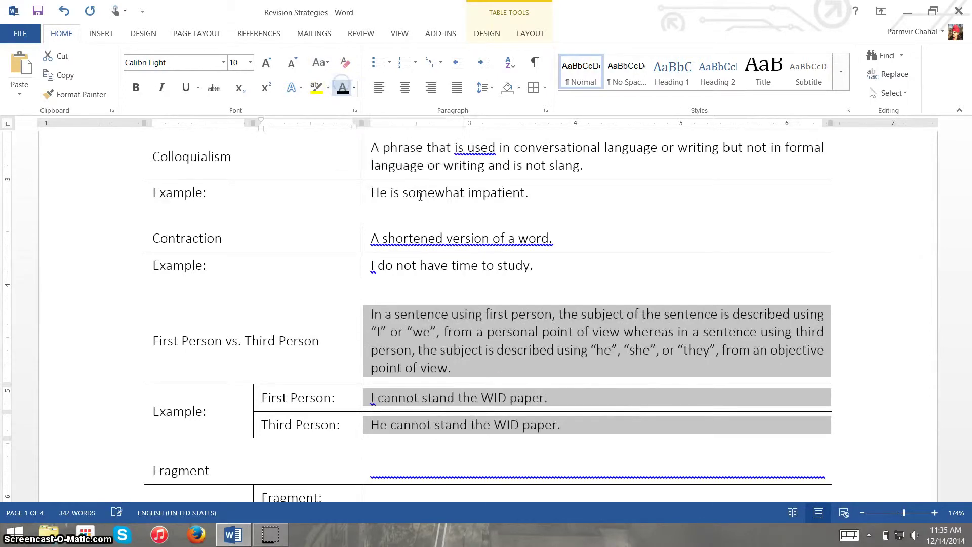
click(477, 366)
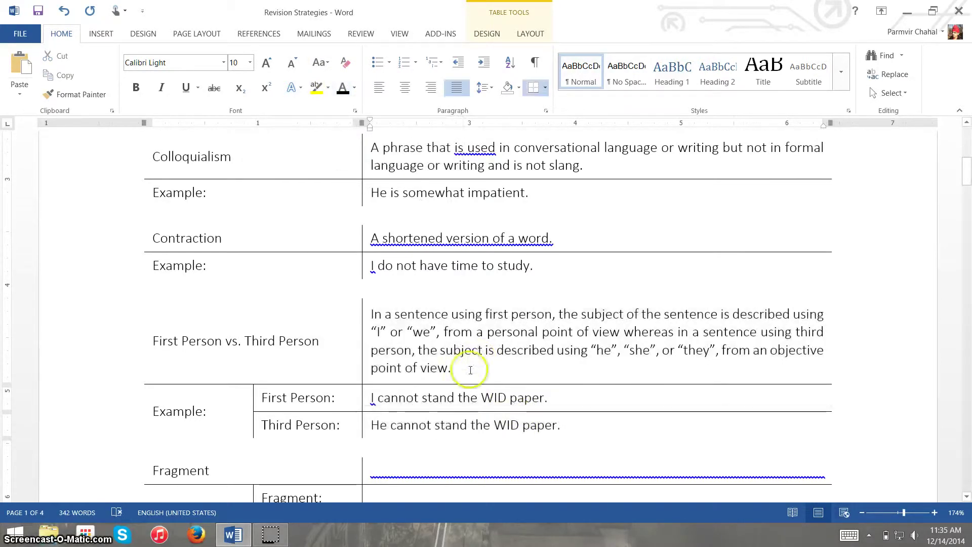
scroll(470, 369, down, 2)
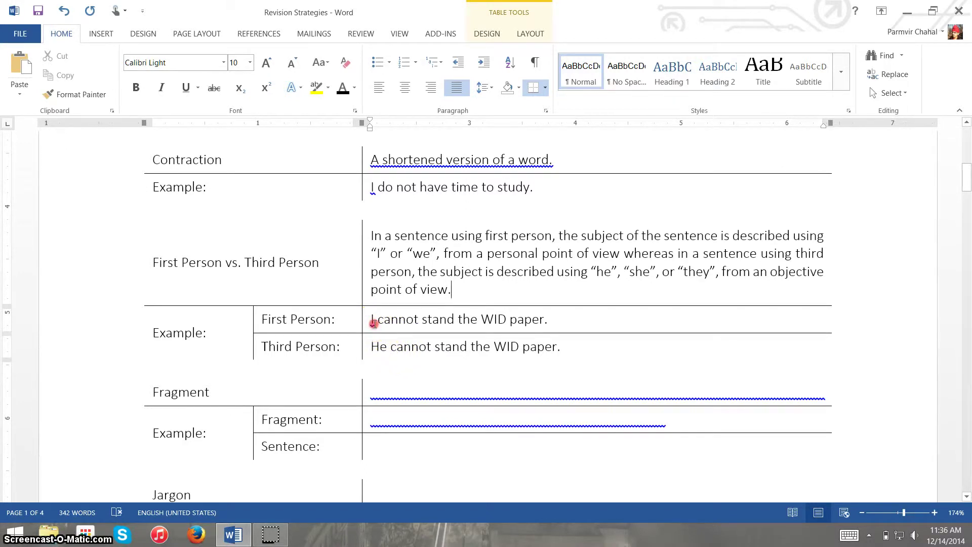
- Change the first-person example to read 'One cannot stand the WID paper.'
right_click(373, 324)
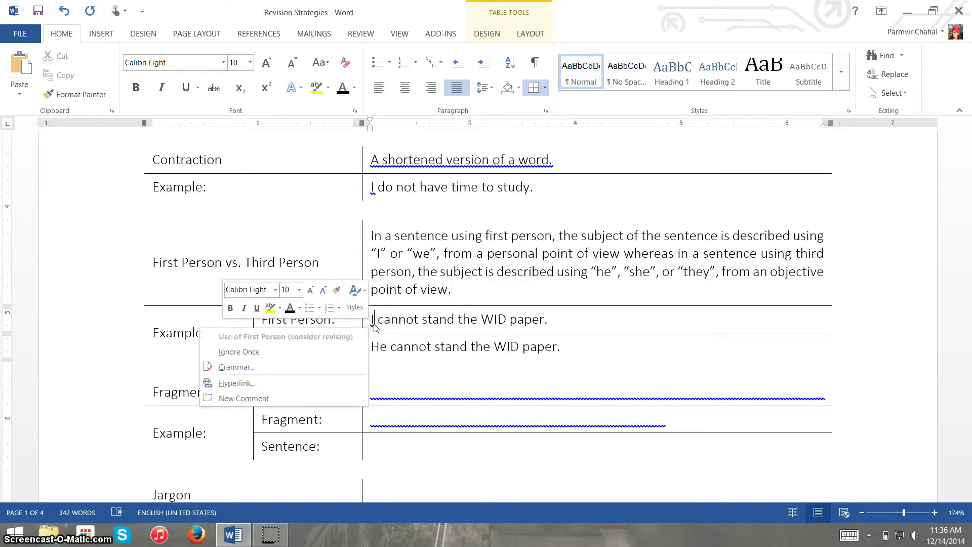
click(373, 324)
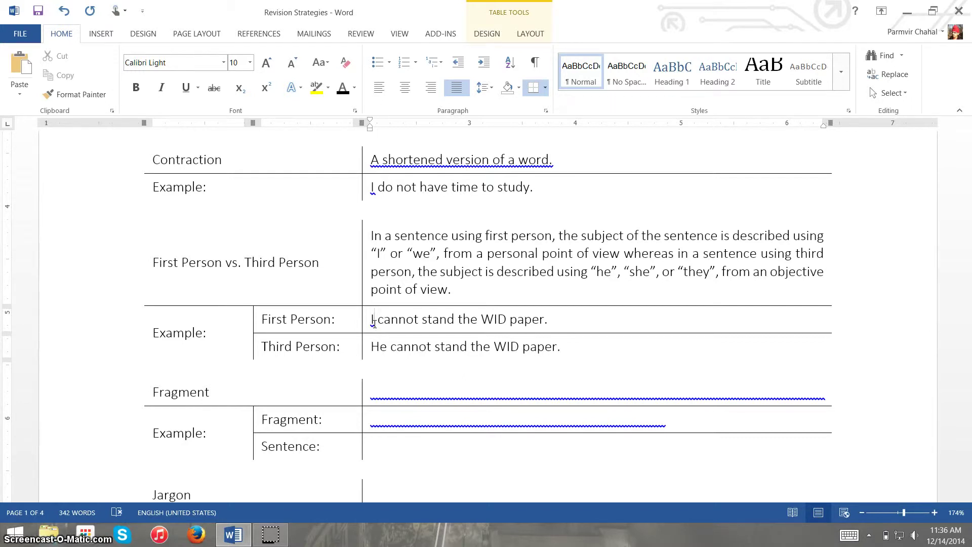
key(Delete)
key(Delete)
text(One)
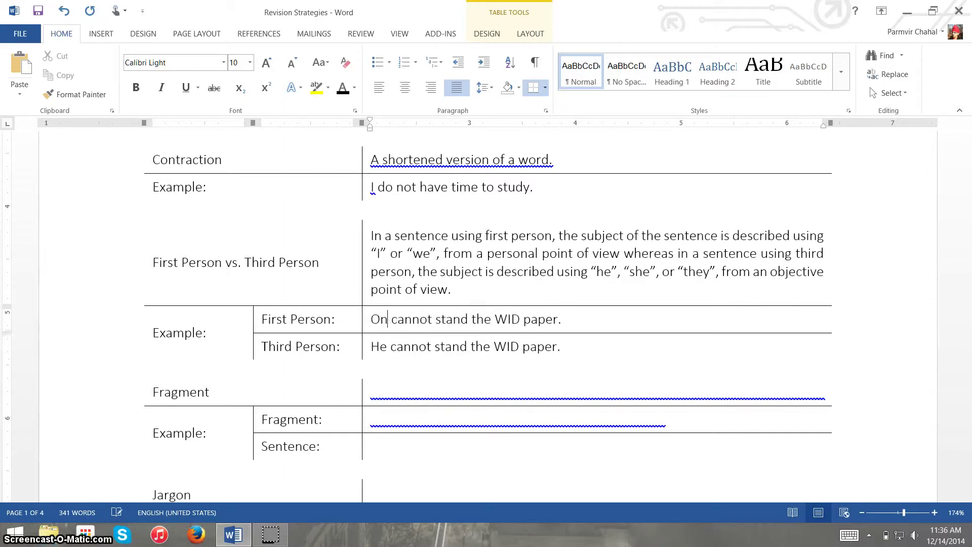
click(444, 347)
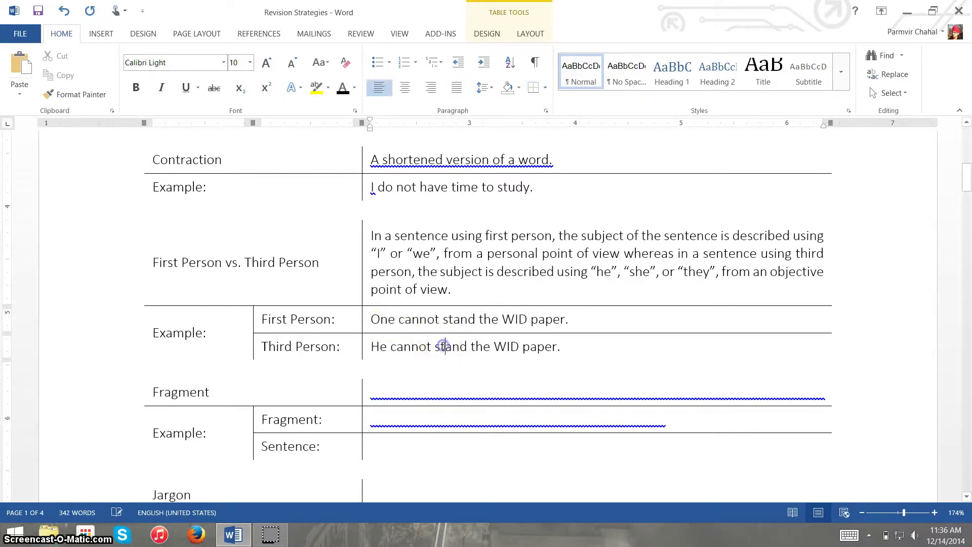
scroll(443, 344, down, 3)
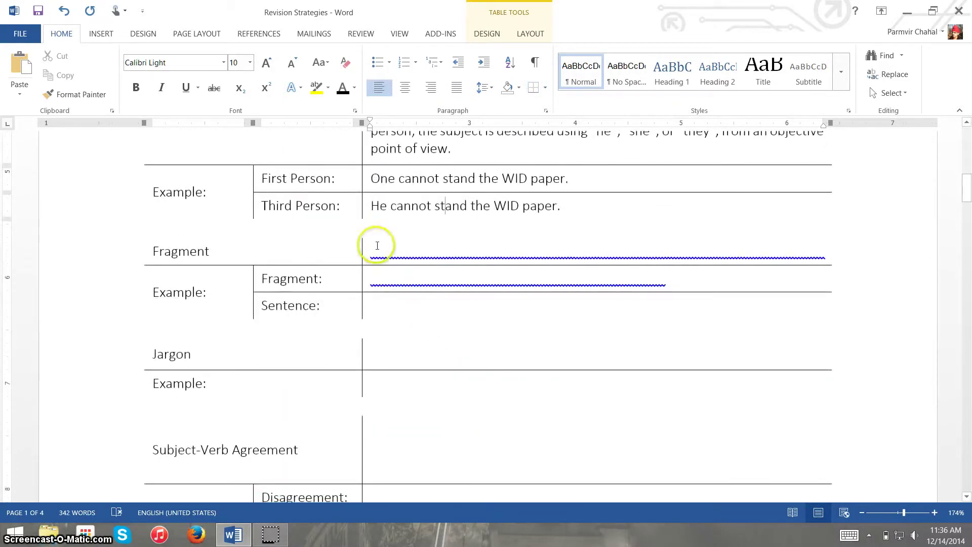
- Apply a dark font colour to the Fragment definition and example cells to reveal their hidden text
drag(374, 245, 412, 316)
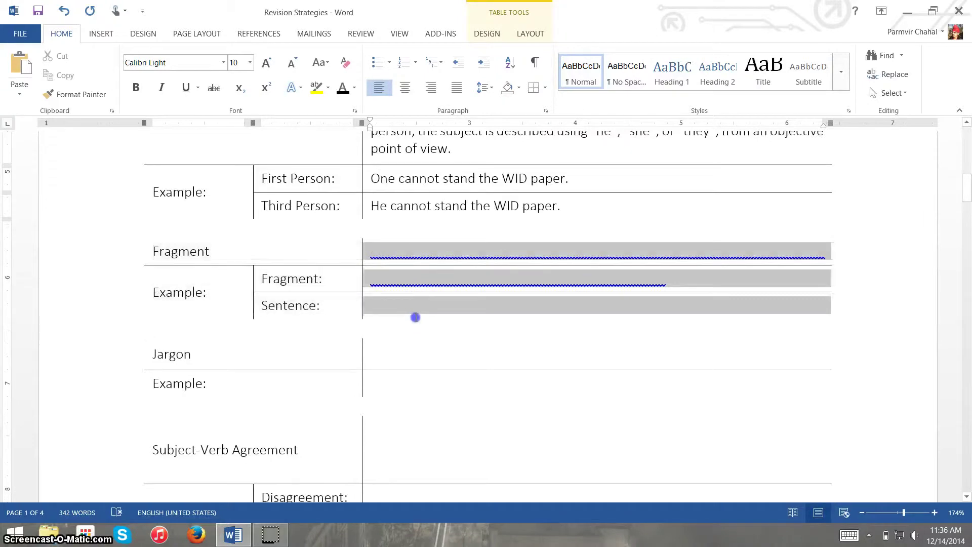
click(342, 87)
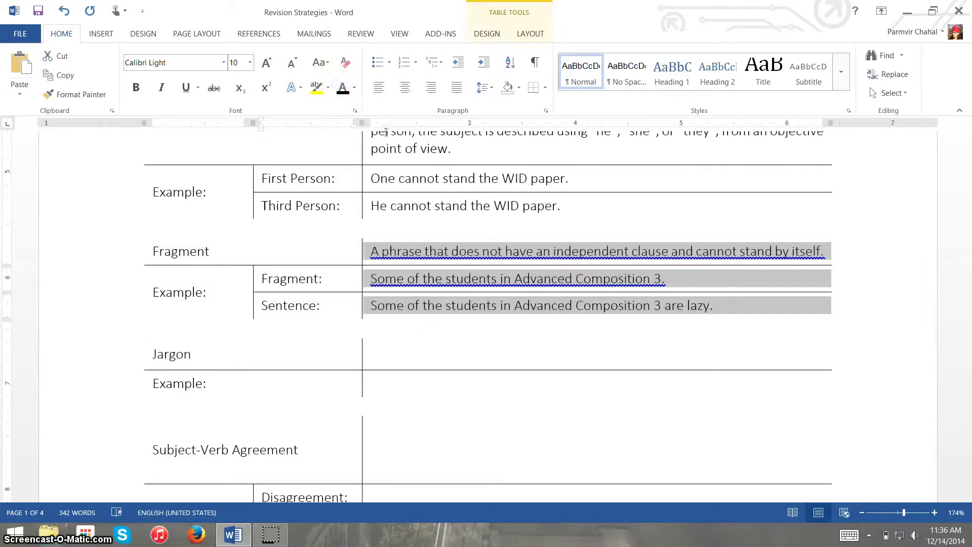
click(461, 250)
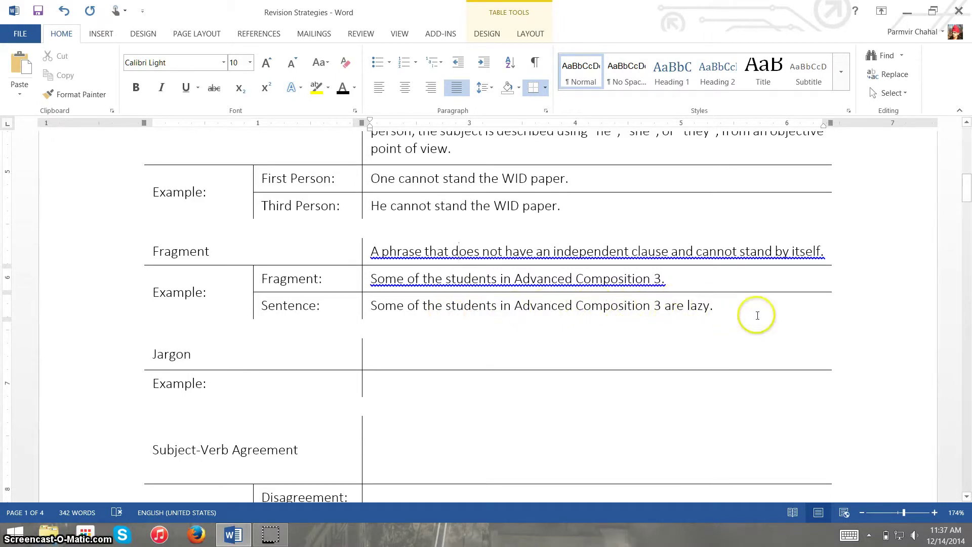
- Complete the Fragment example so it reads 'Some of the students in Advanced Composition 3 are smart.'
click(662, 284)
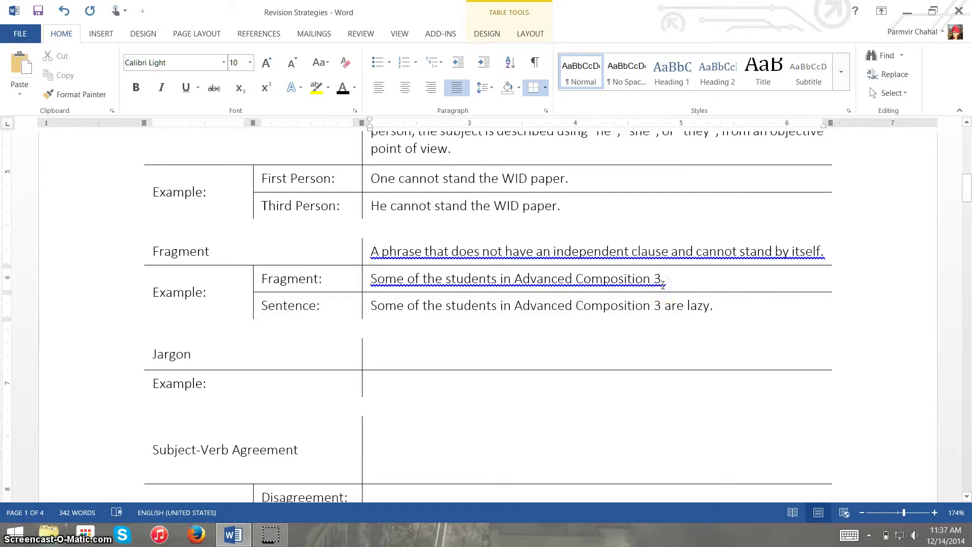
key(BackSpace)
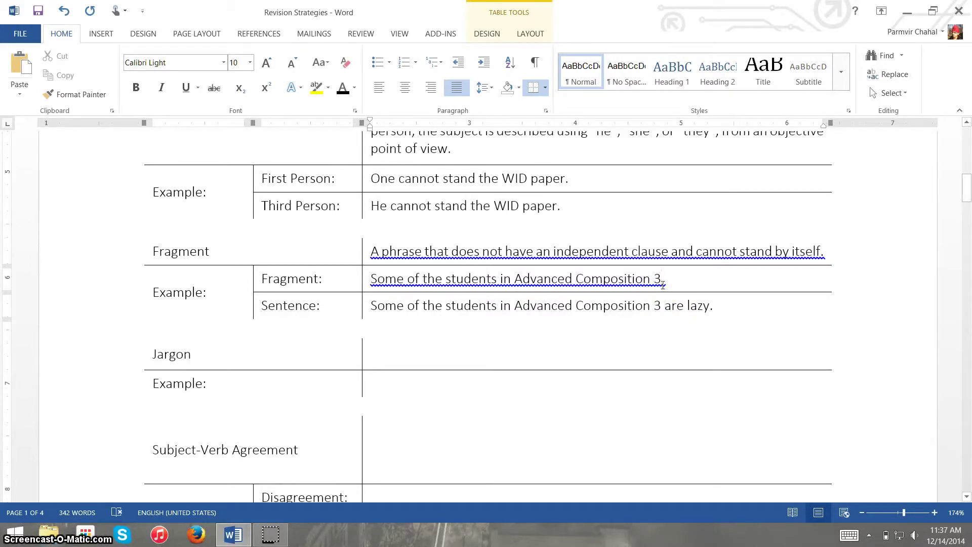
text(.)
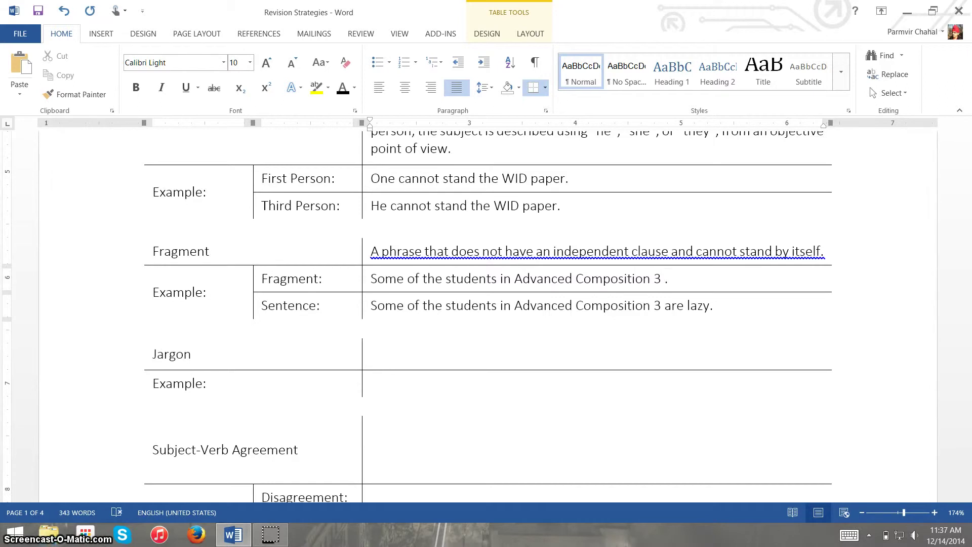
text(are smart)
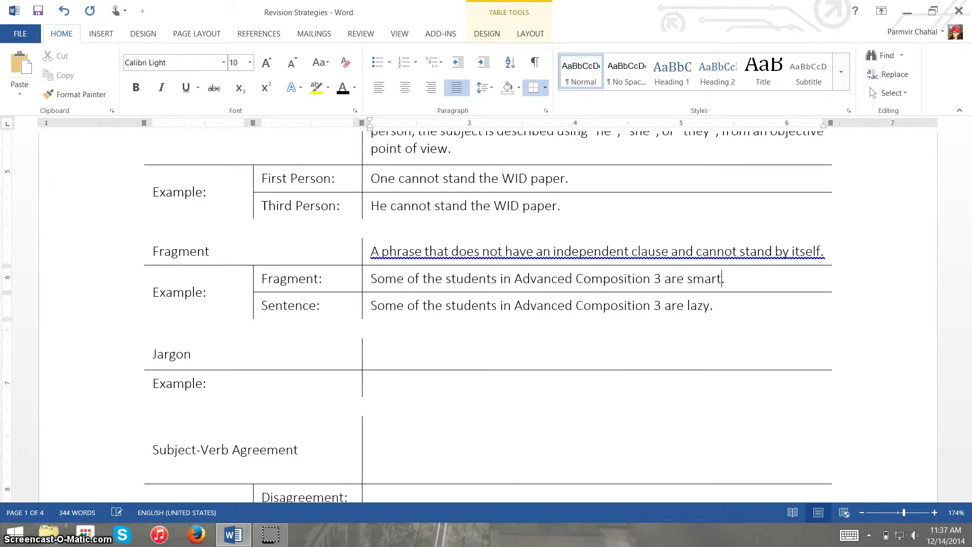
scroll(664, 285, down, 3)
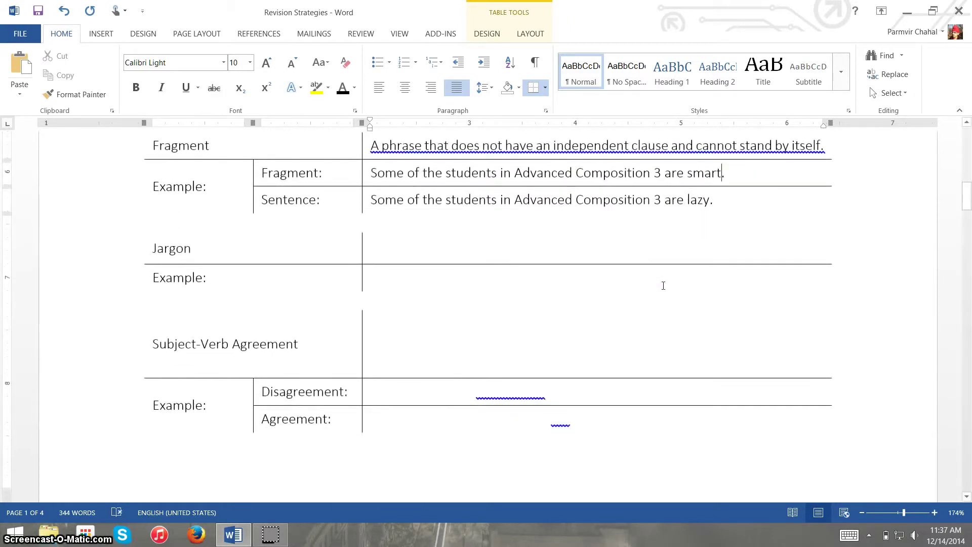
- Colour the Jargon cells black to show the definition and the example 'His condition is becoming agonal.'
drag(577, 259, 604, 282)
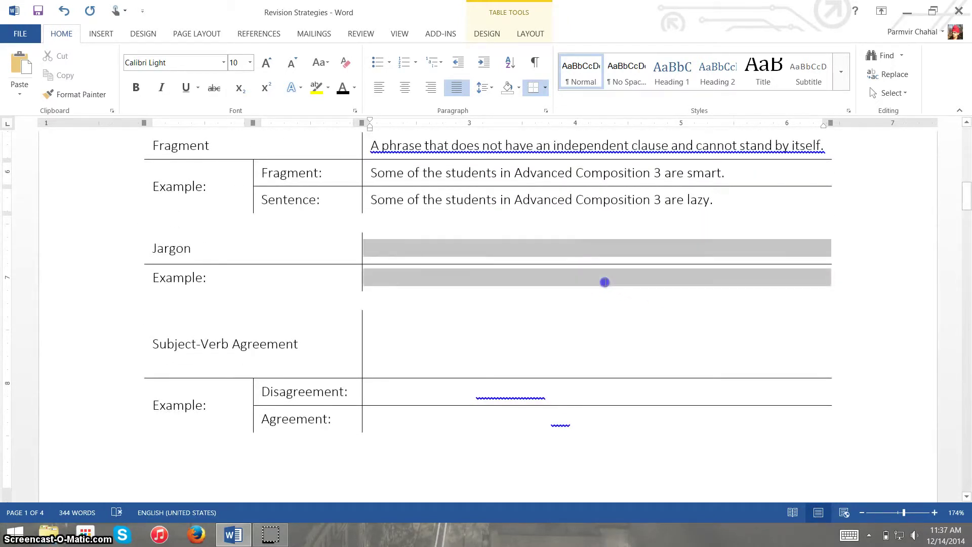
click(340, 88)
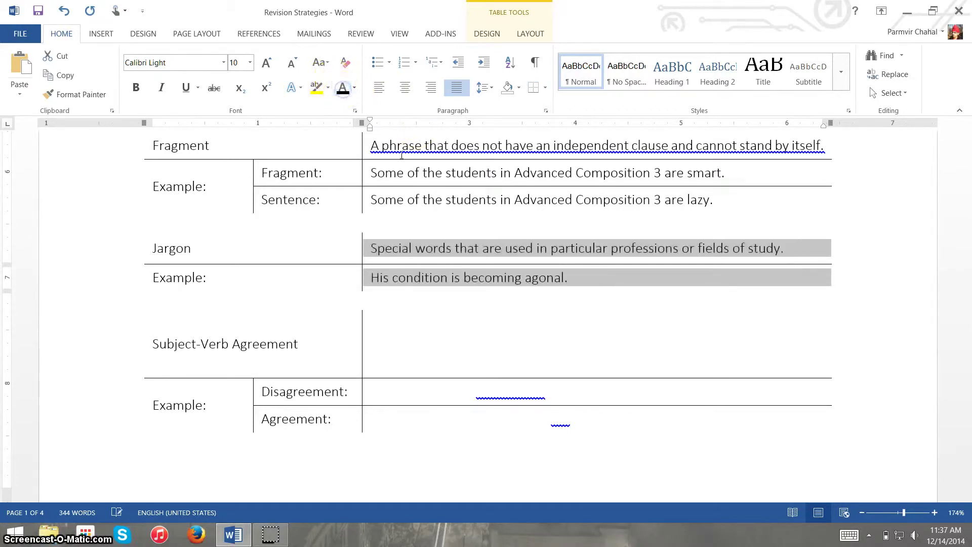
click(578, 287)
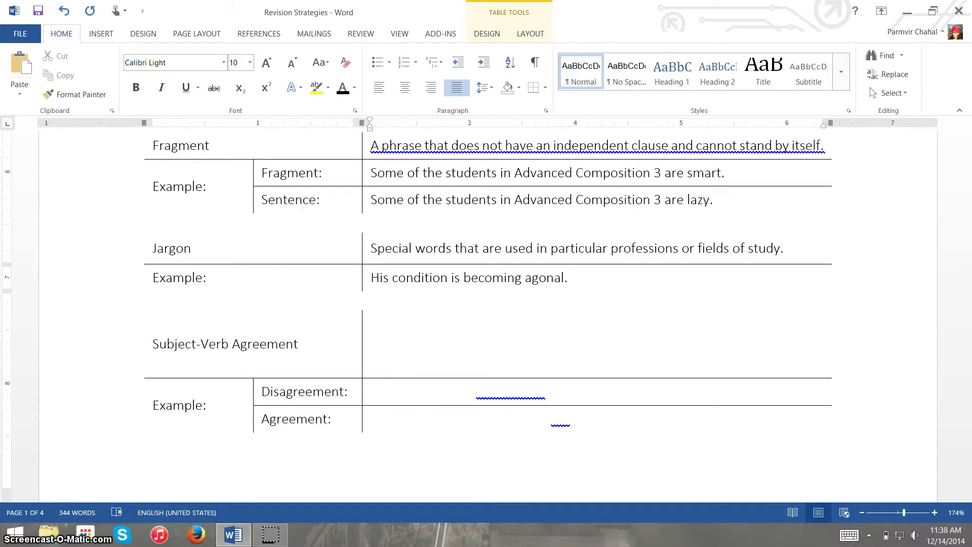
scroll(573, 287, down, 2)
click(573, 286)
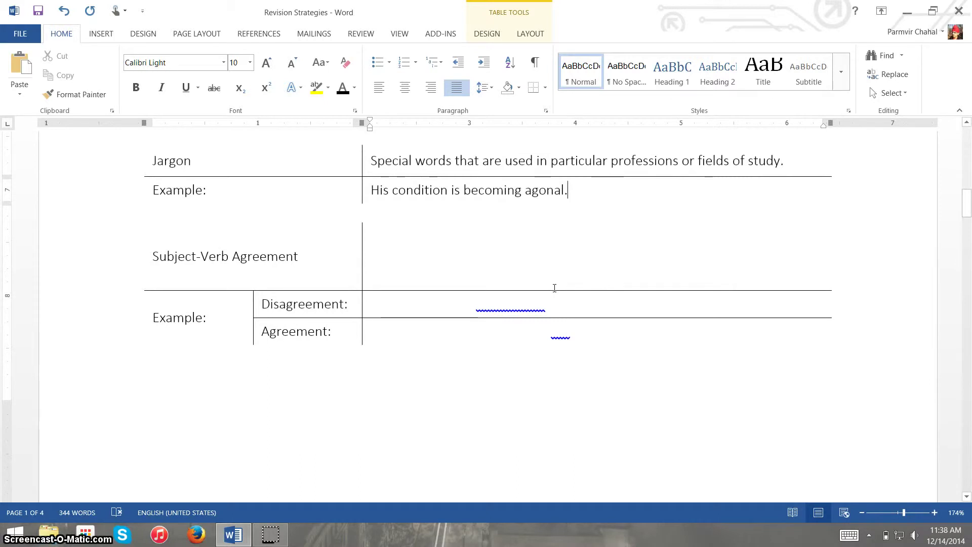
- Colour the Subject-Verb Agreement definition, Disagreement and Agreement example cells black to reveal them
click(442, 256)
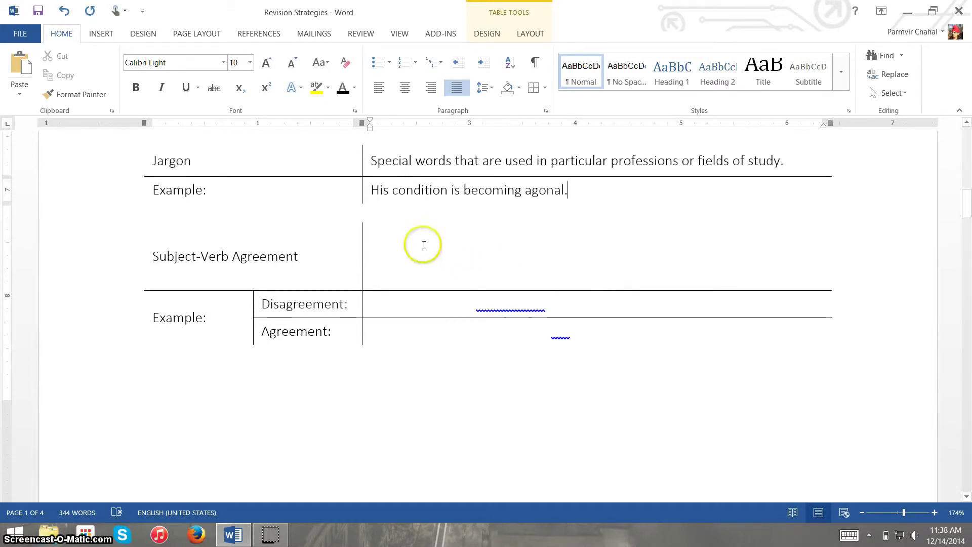
drag(398, 230, 467, 323)
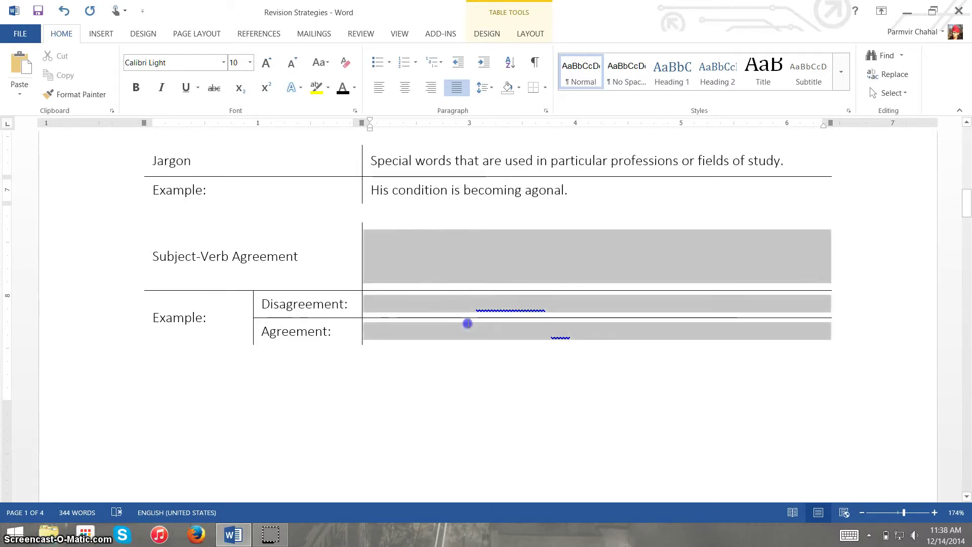
click(345, 90)
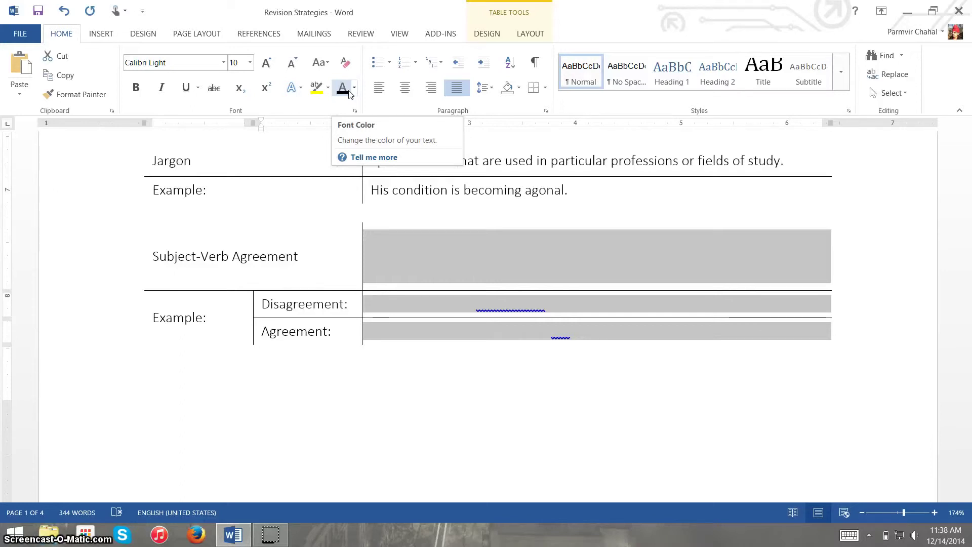
click(349, 92)
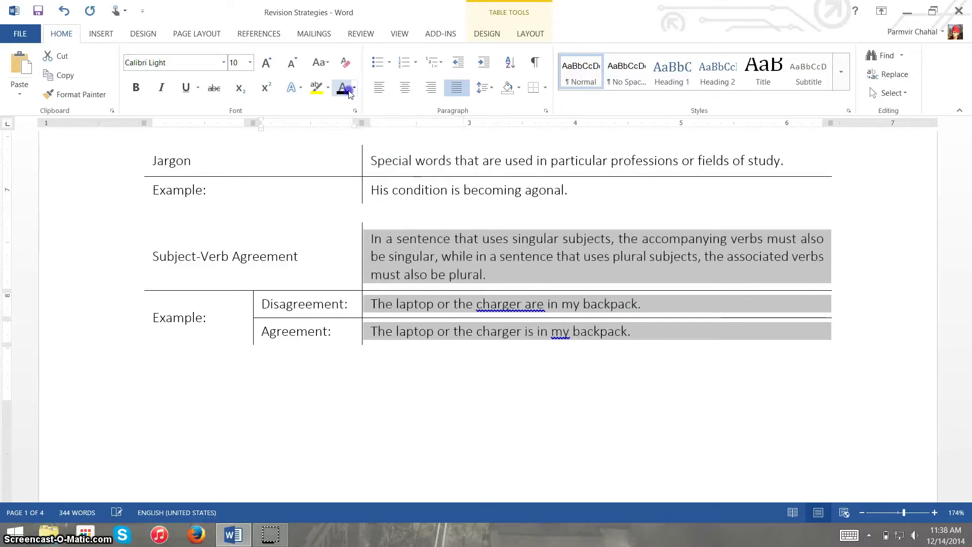
click(522, 277)
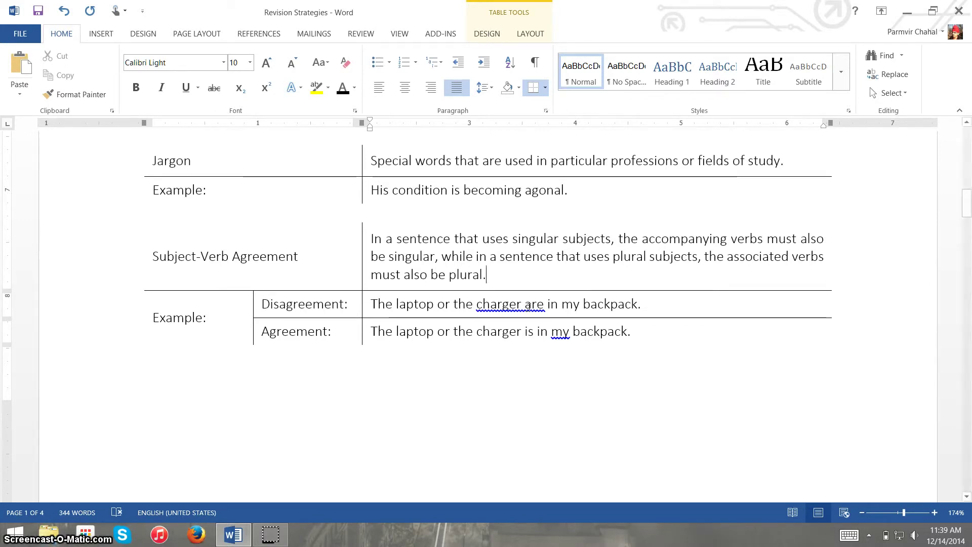
- Accept the 'charger is' grammar fix and change 'or' to 'and' in the Agreement example
right_click(528, 306)
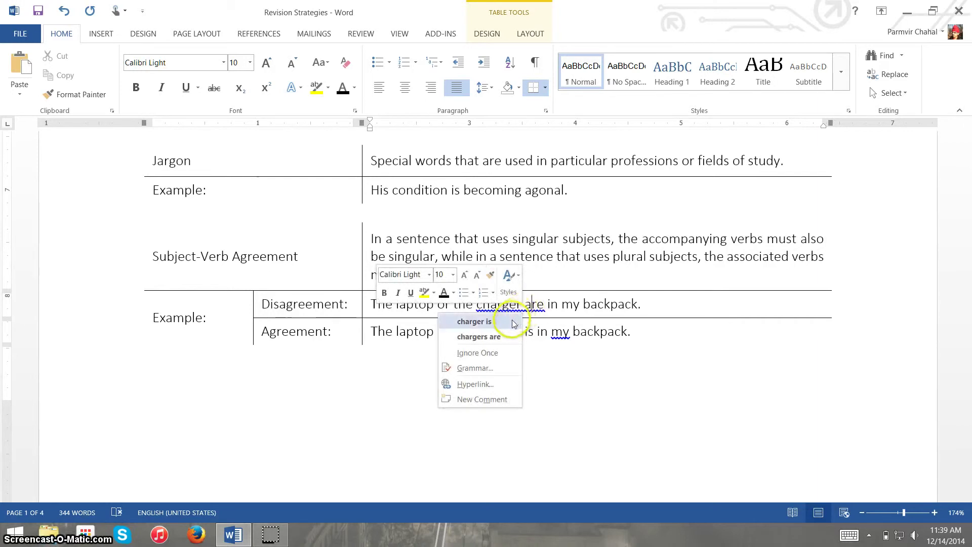
click(513, 322)
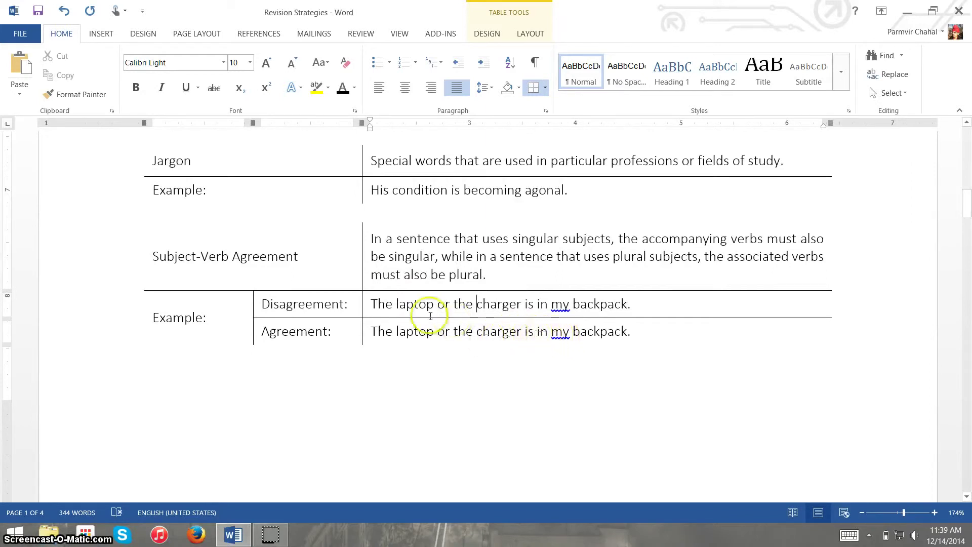
drag(435, 332, 446, 332)
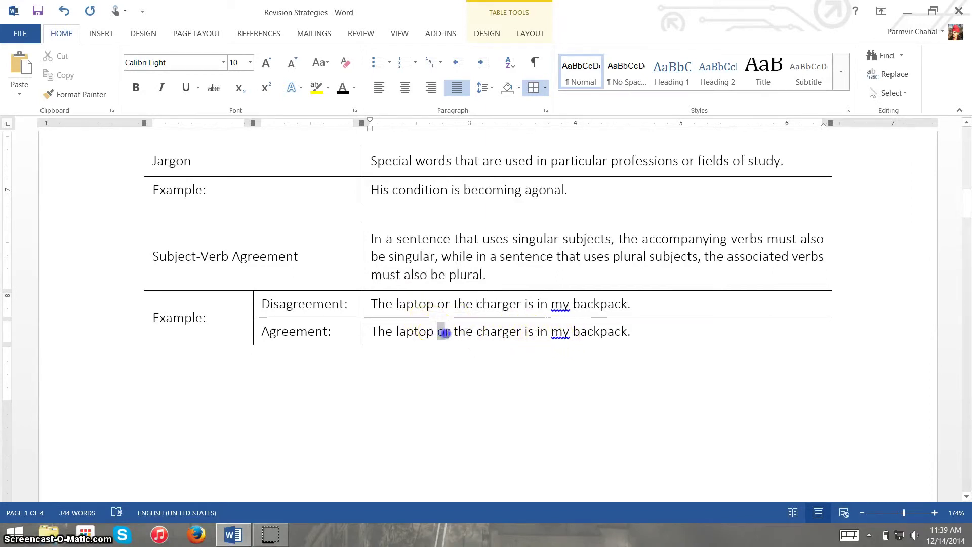
text(and)
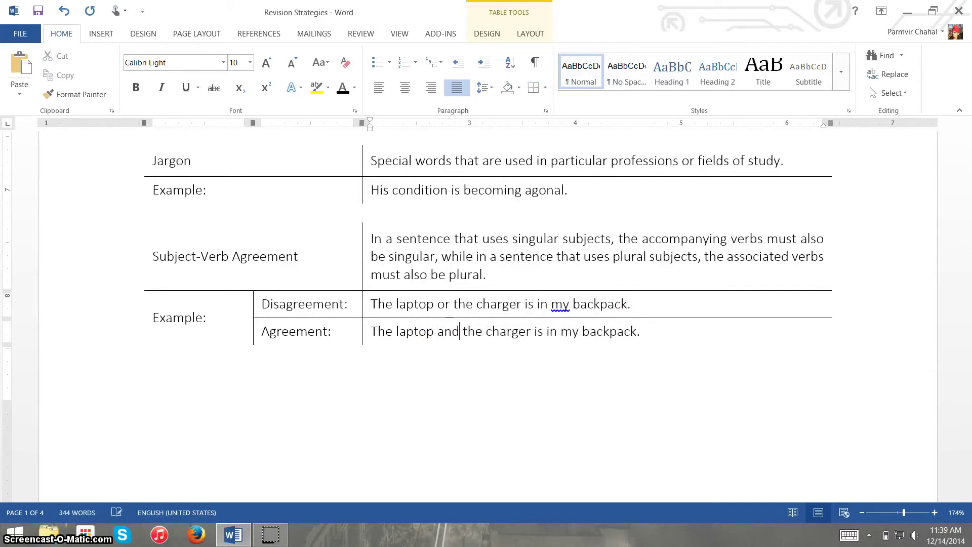
click(498, 303)
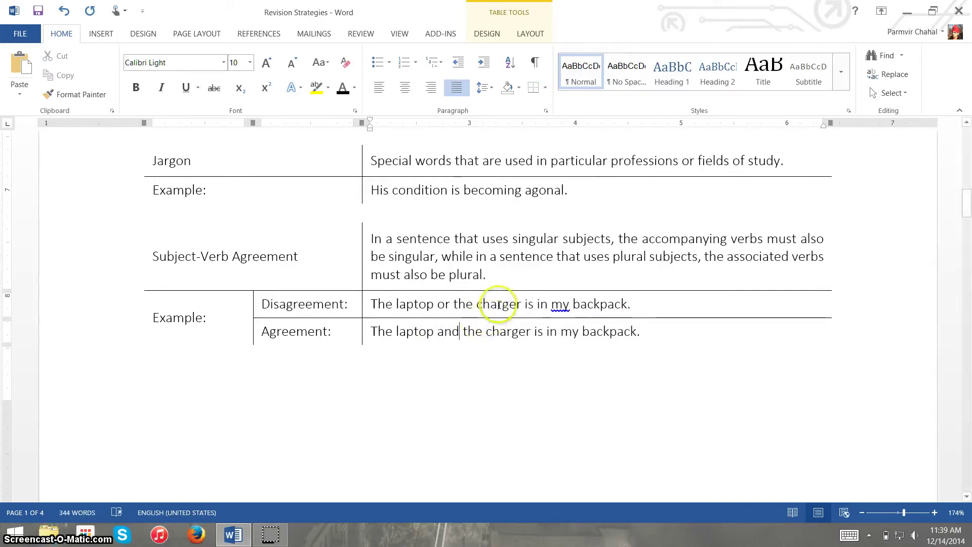
- Change 'is' to 'are' so it reads 'The laptop and the charger are in my backpack.'
right_click(535, 331)
click(521, 348)
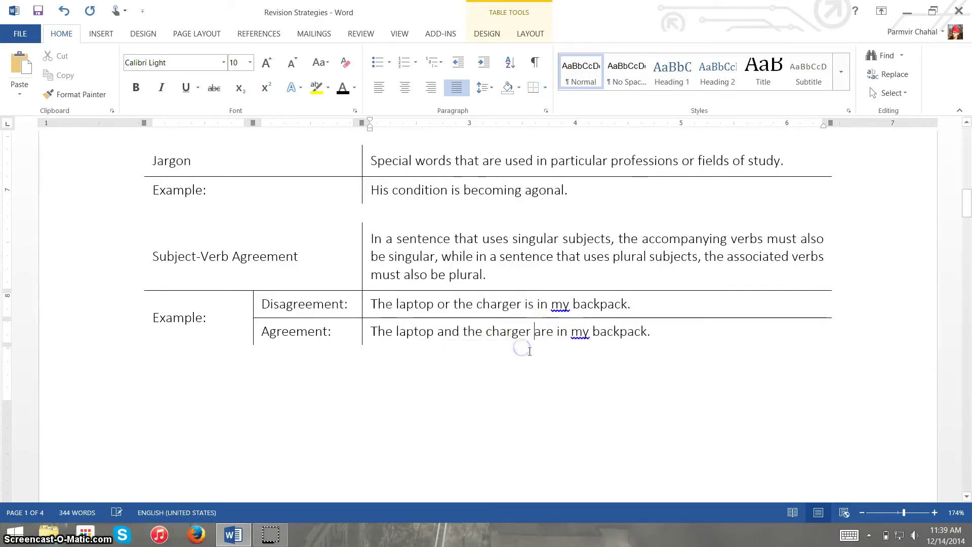
click(657, 337)
scroll(662, 339, down, 1)
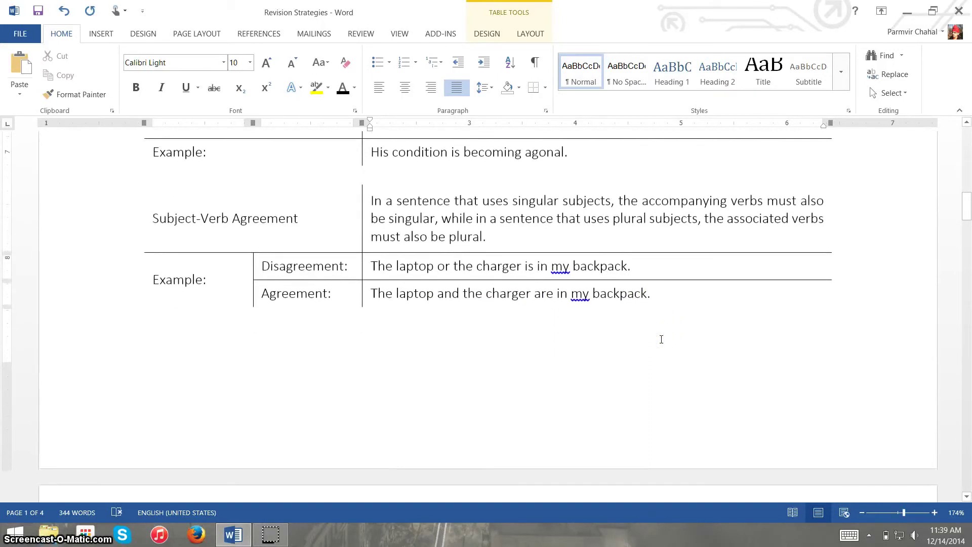
scroll(662, 339, up, 1)
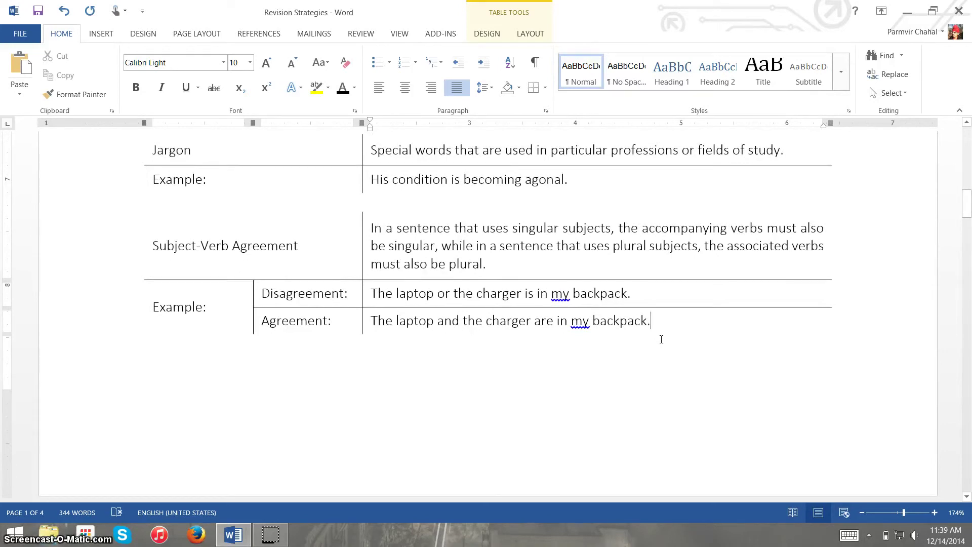
scroll(662, 339, up, 2)
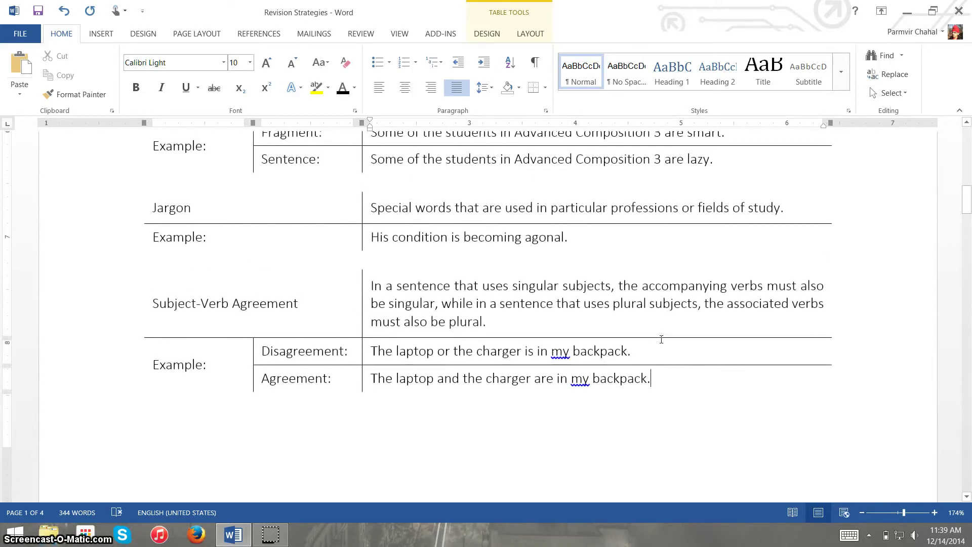
scroll(661, 340, up, 3)
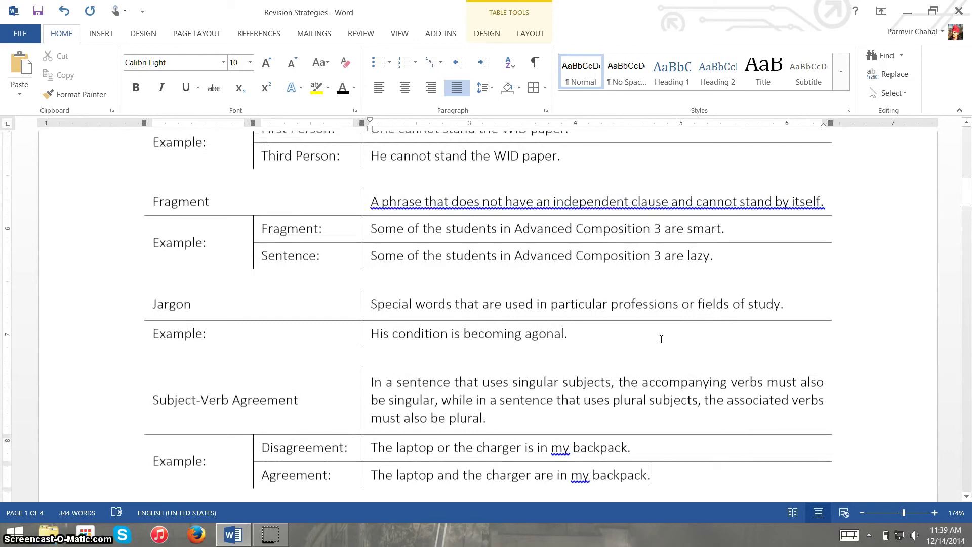
scroll(662, 339, down, 4)
scroll(662, 340, up, 2)
scroll(661, 339, up, 2)
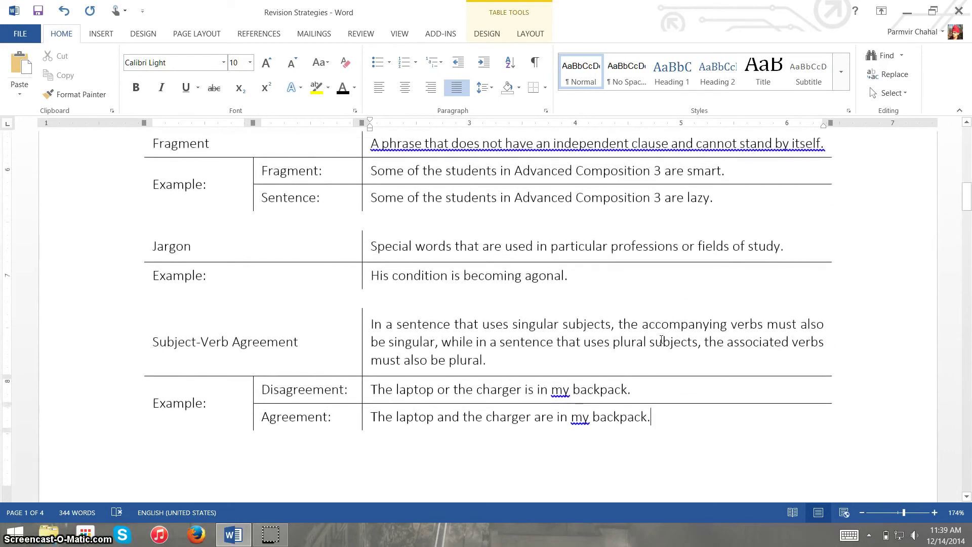